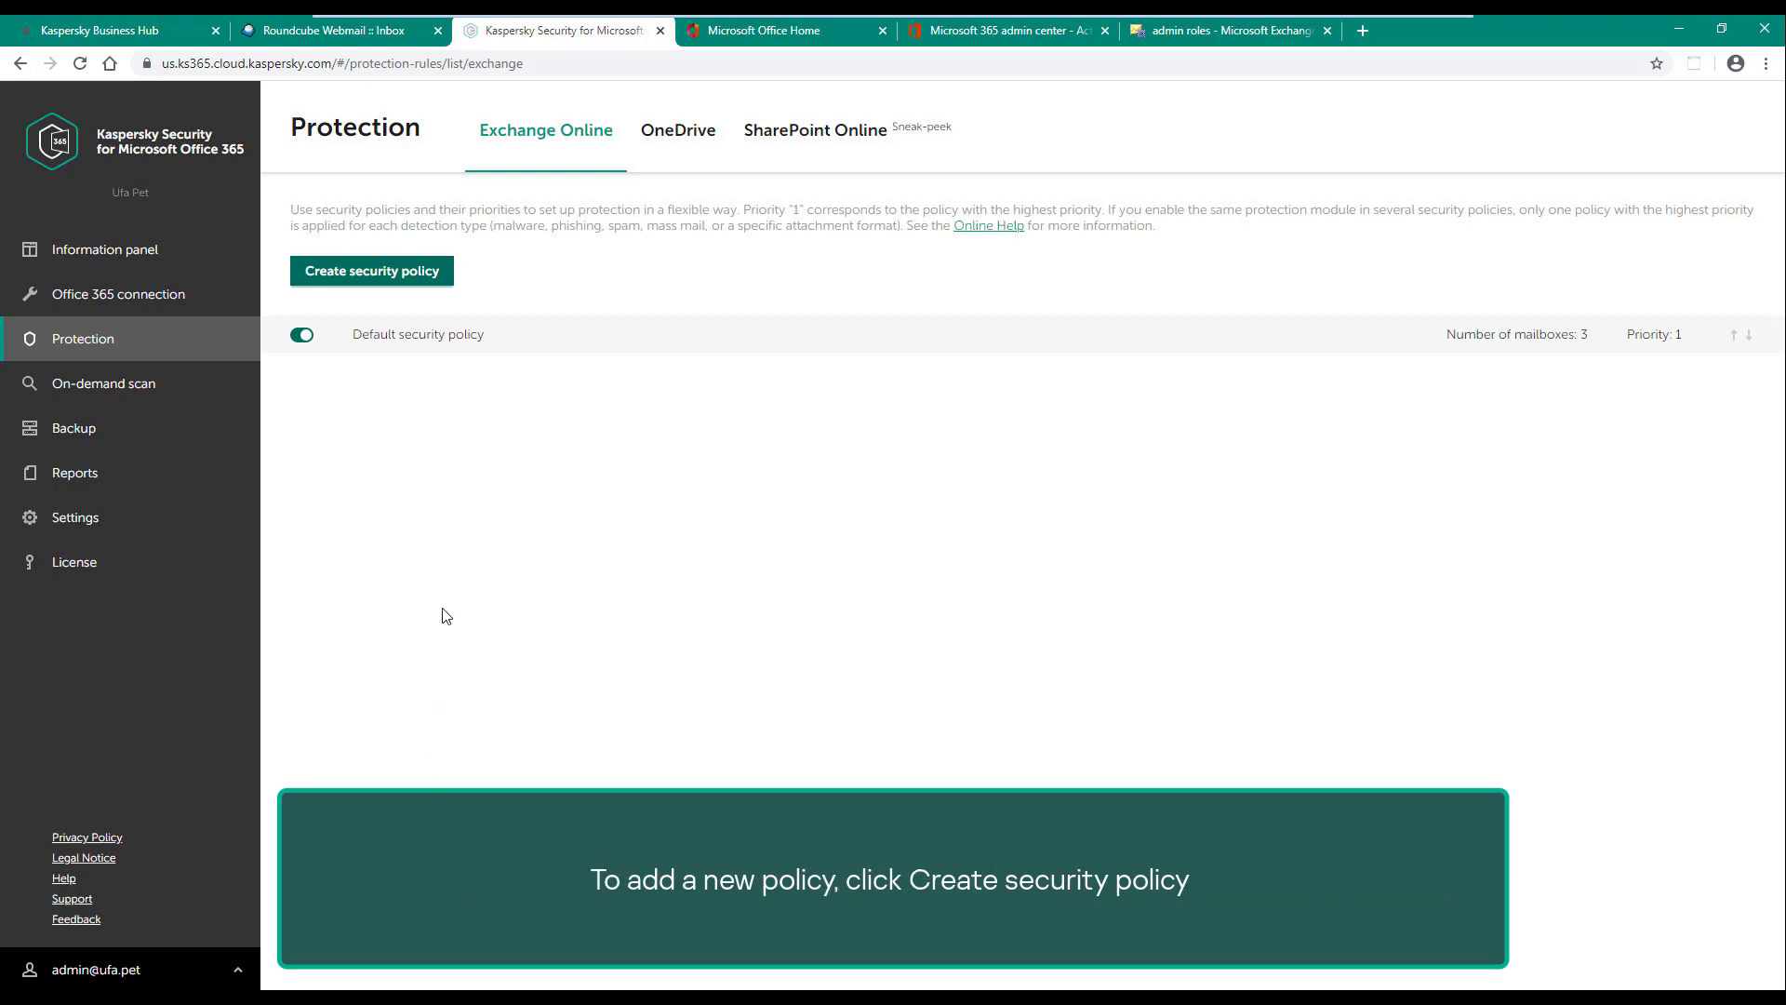
Create a new security policy named 'UfaPet policy'.
click(408, 274)
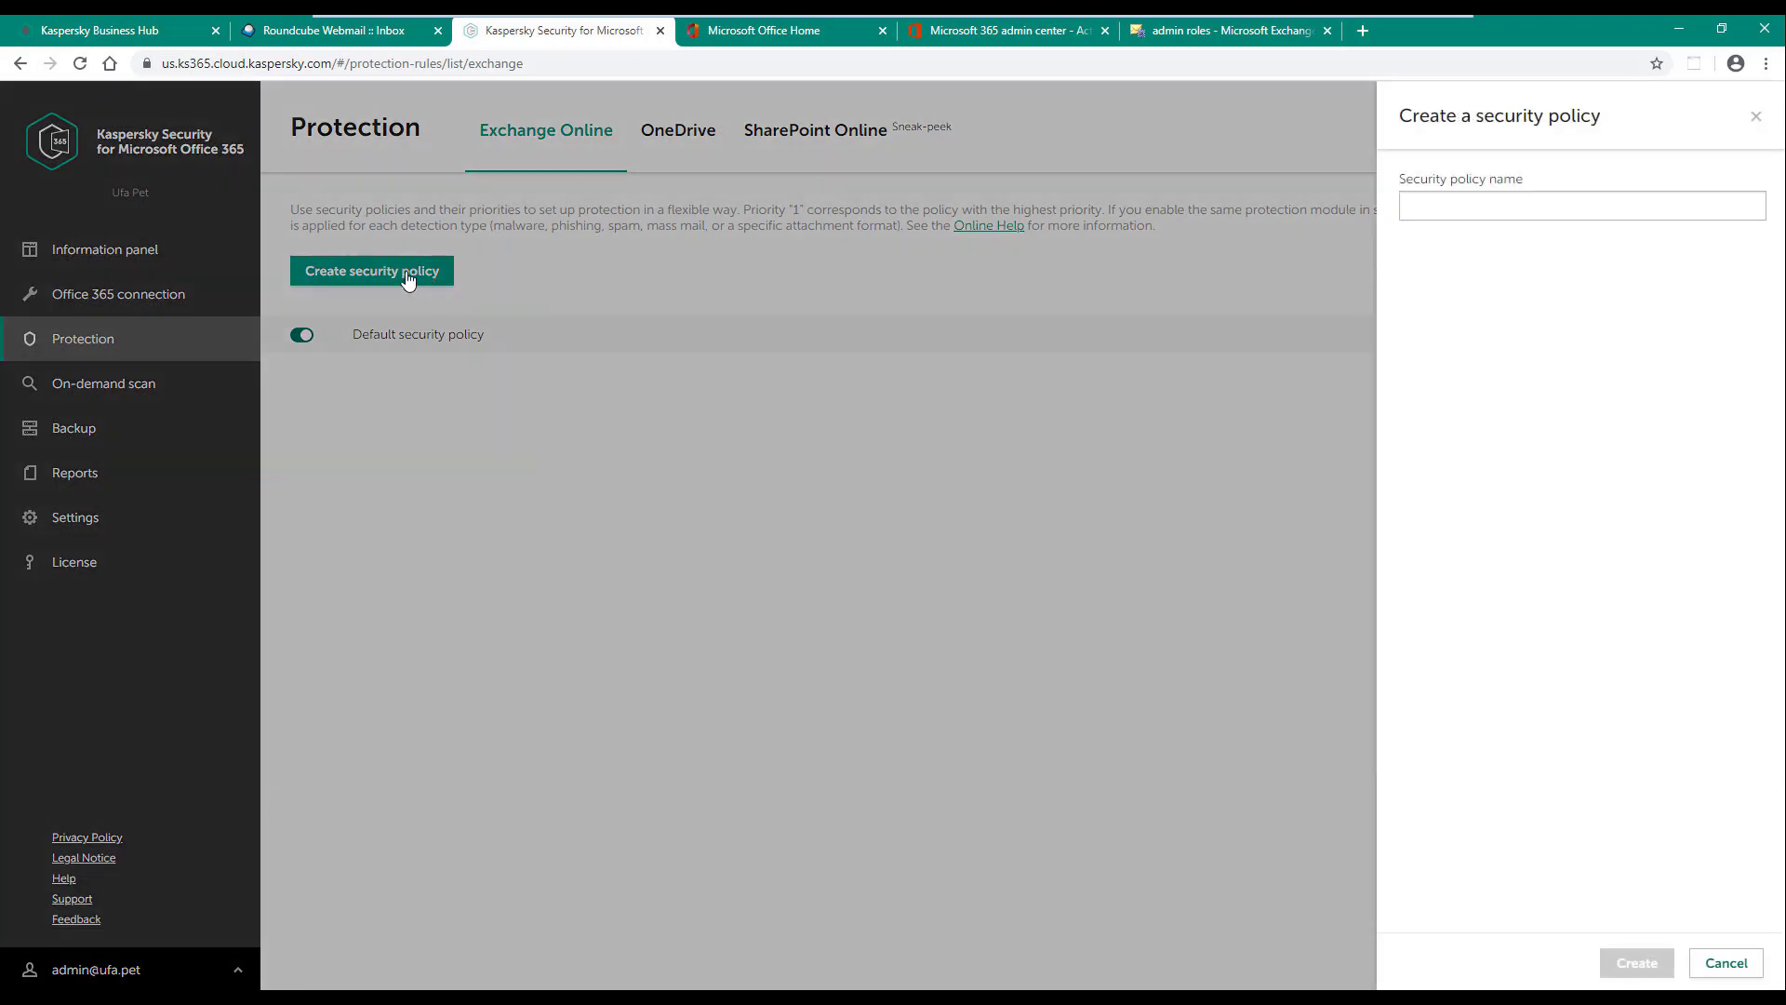
click(1582, 205)
text(UfaPet policy)
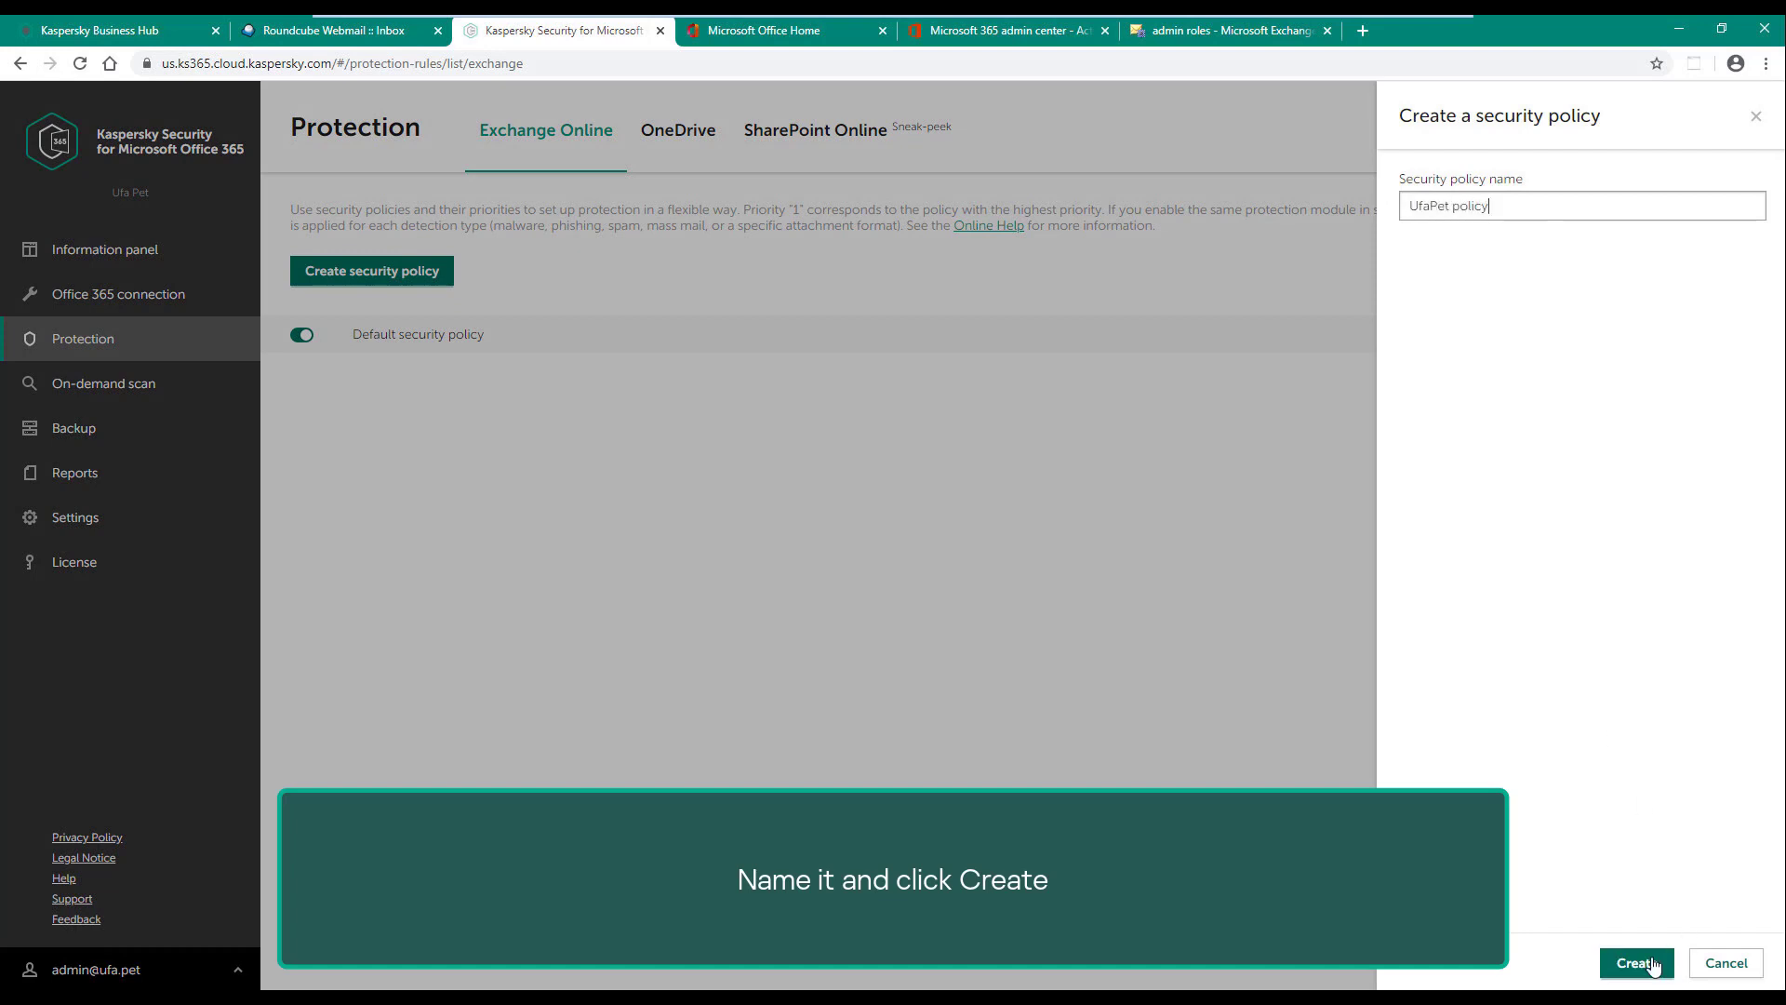
click(1636, 963)
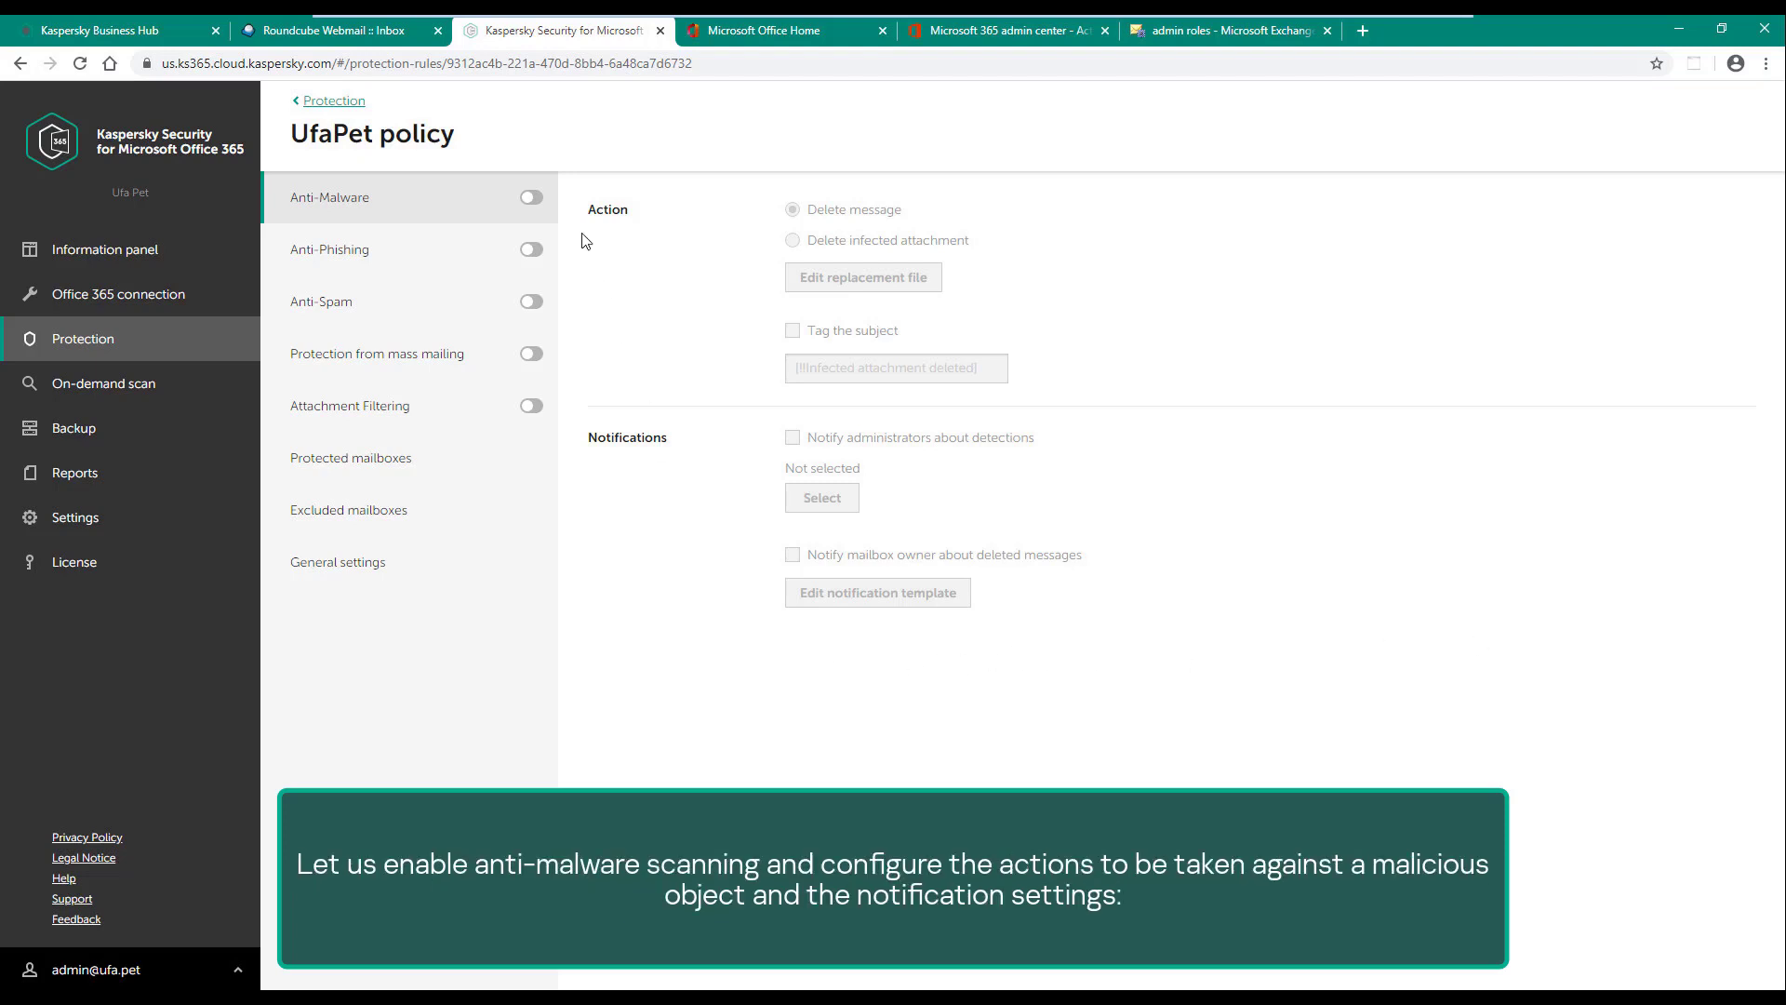
Enable anti-malware with Delete infected attachment, Tag the subject and Notify administrators.
click(532, 197)
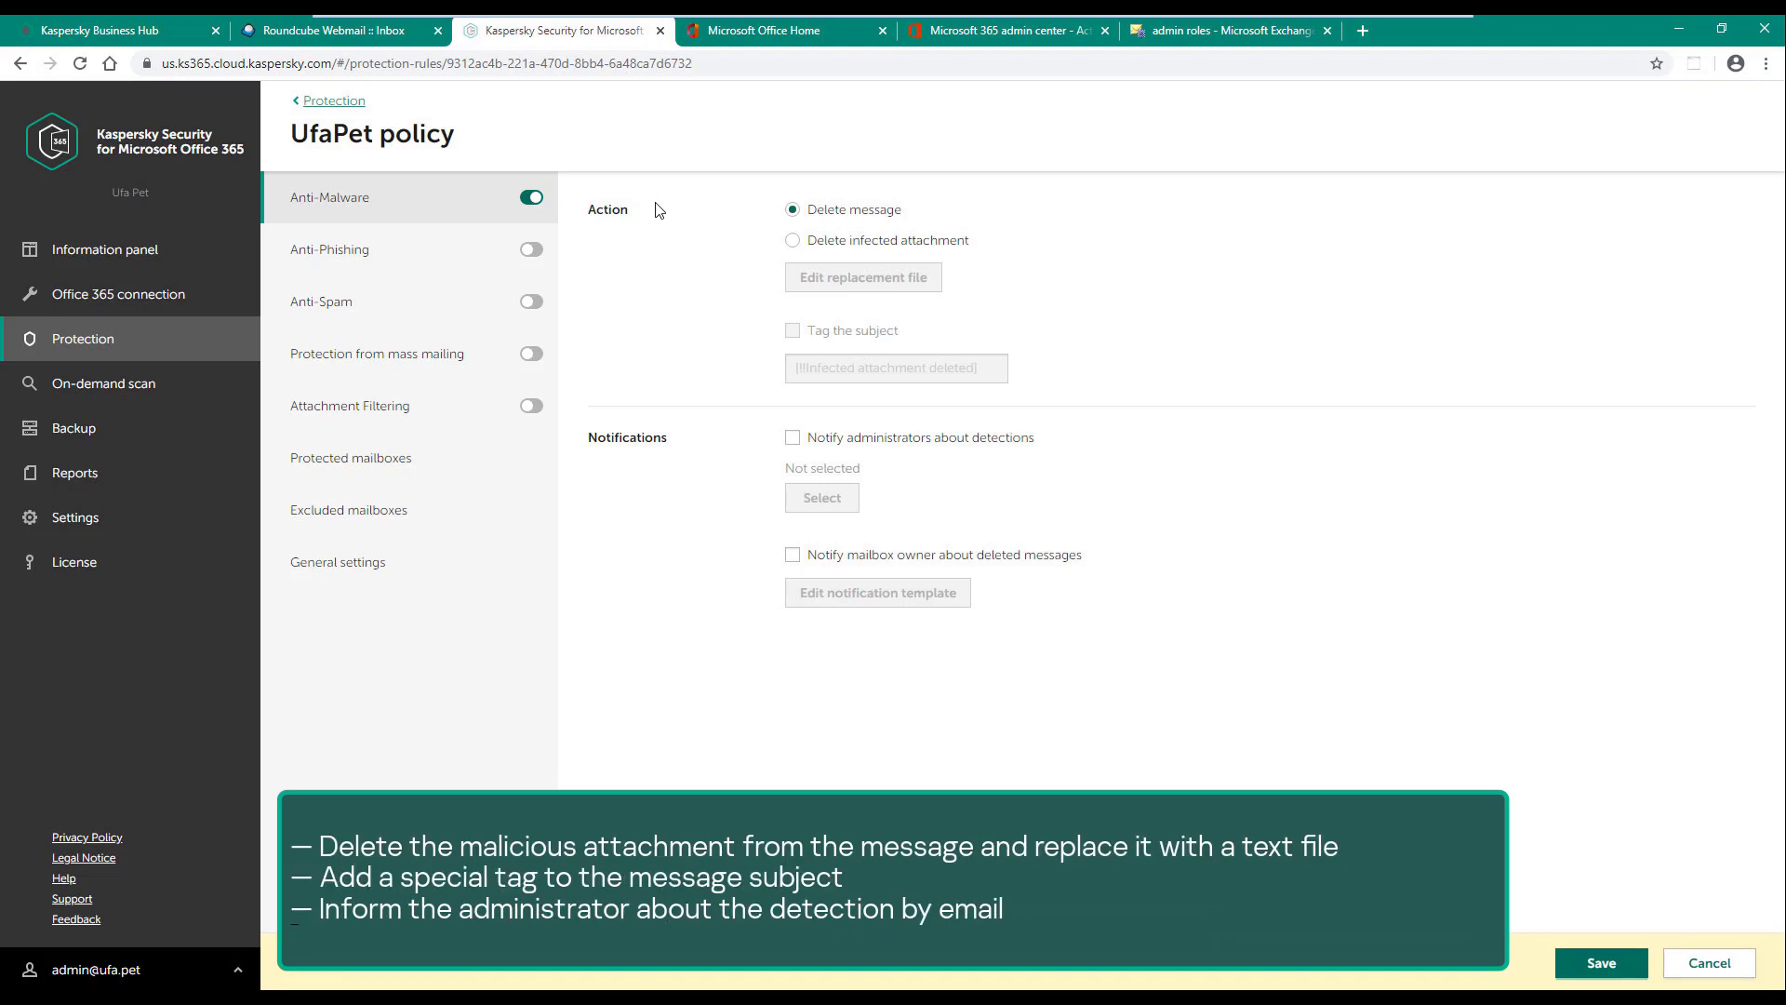
click(793, 241)
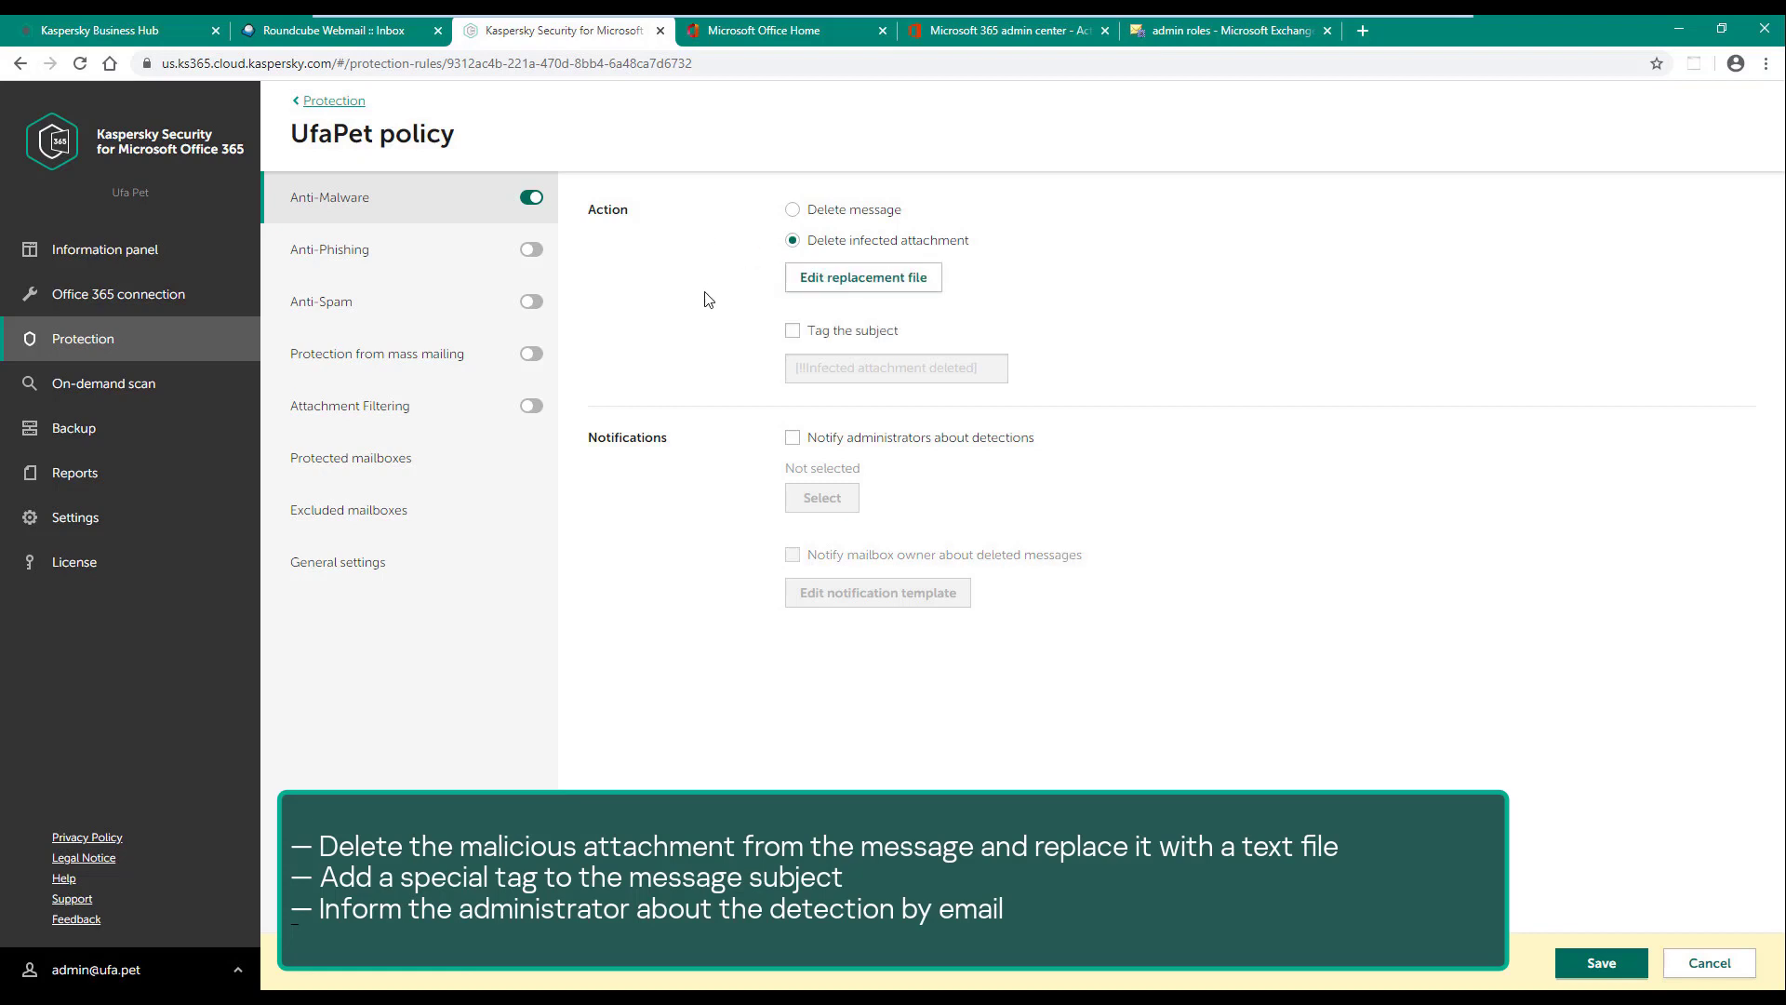
click(794, 331)
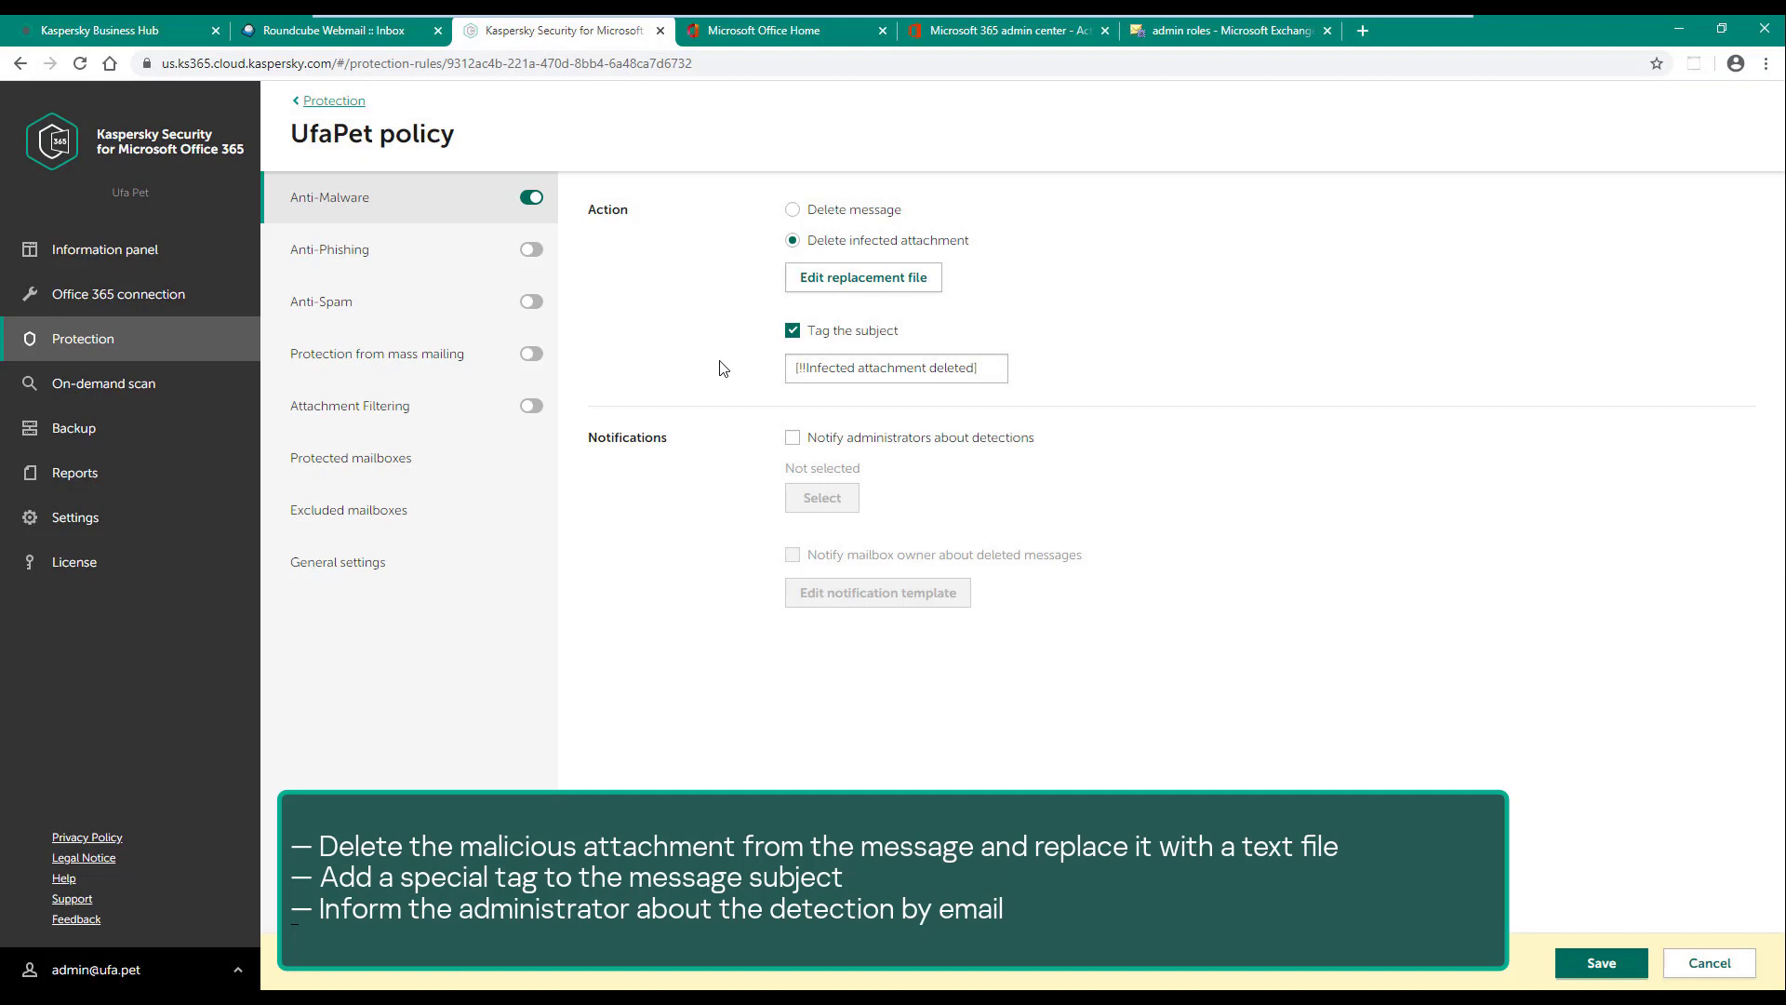
click(793, 436)
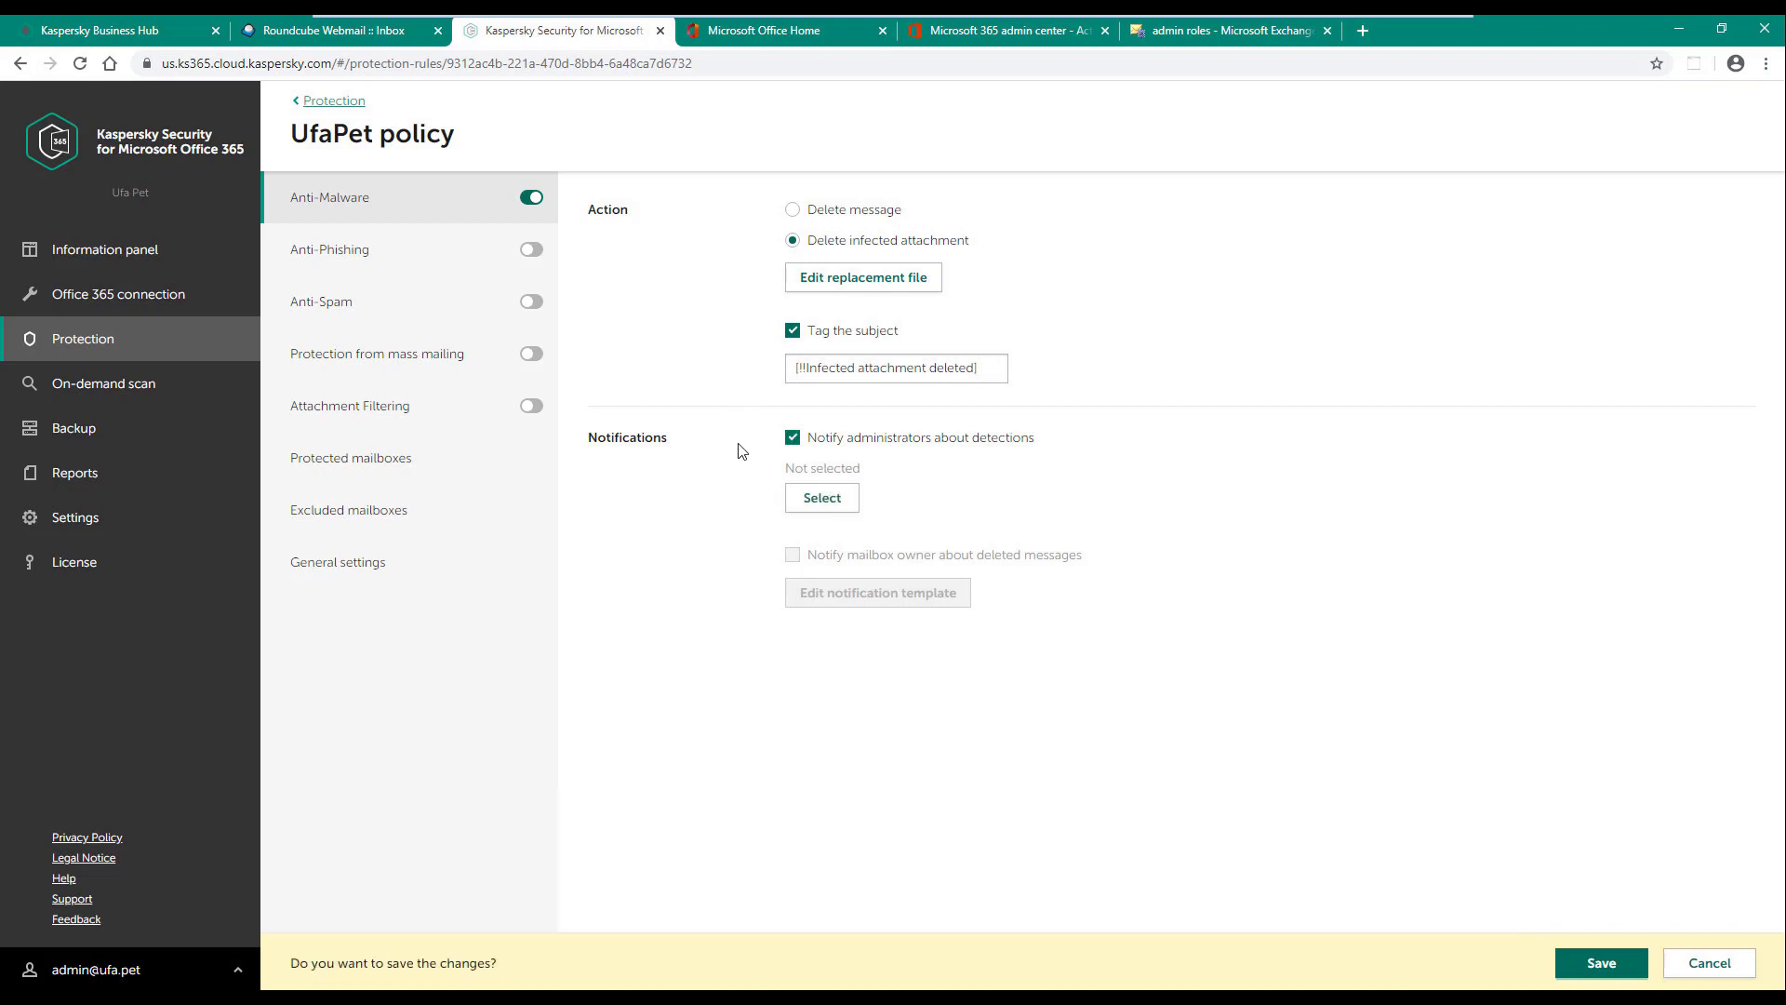
Add one administrator address as the alert recipient and move on to protected mailboxes.
click(822, 498)
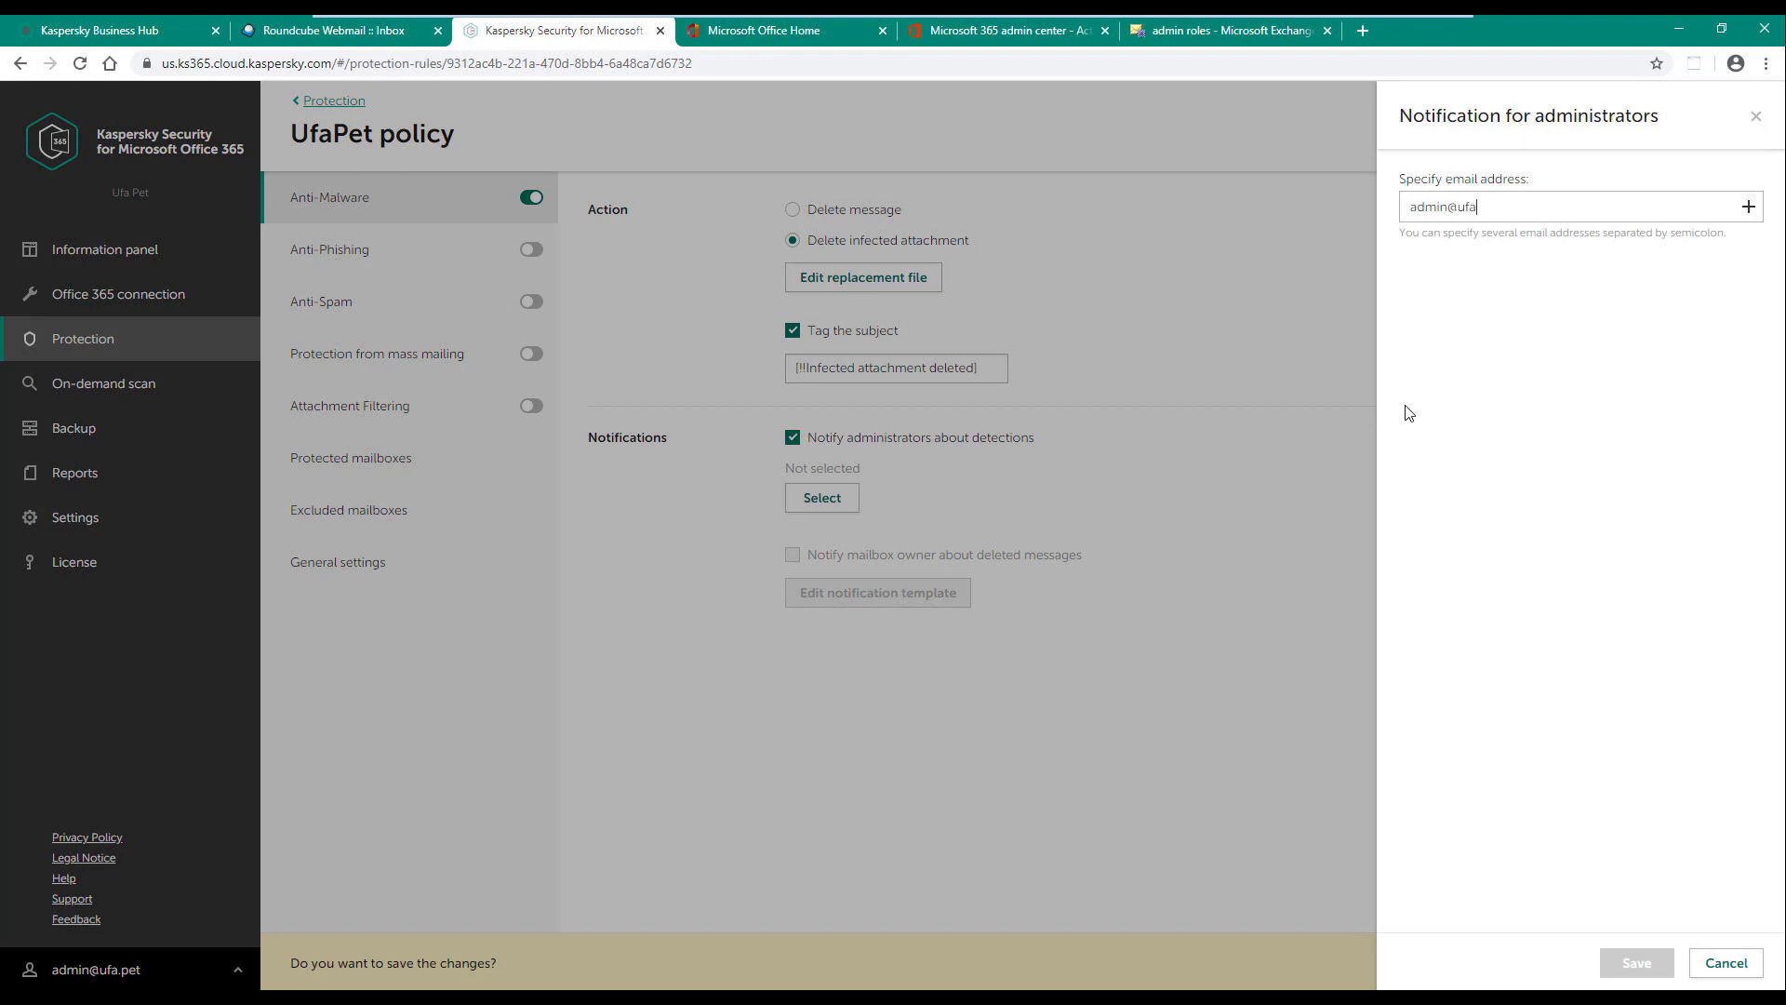
key(Return)
click(1638, 963)
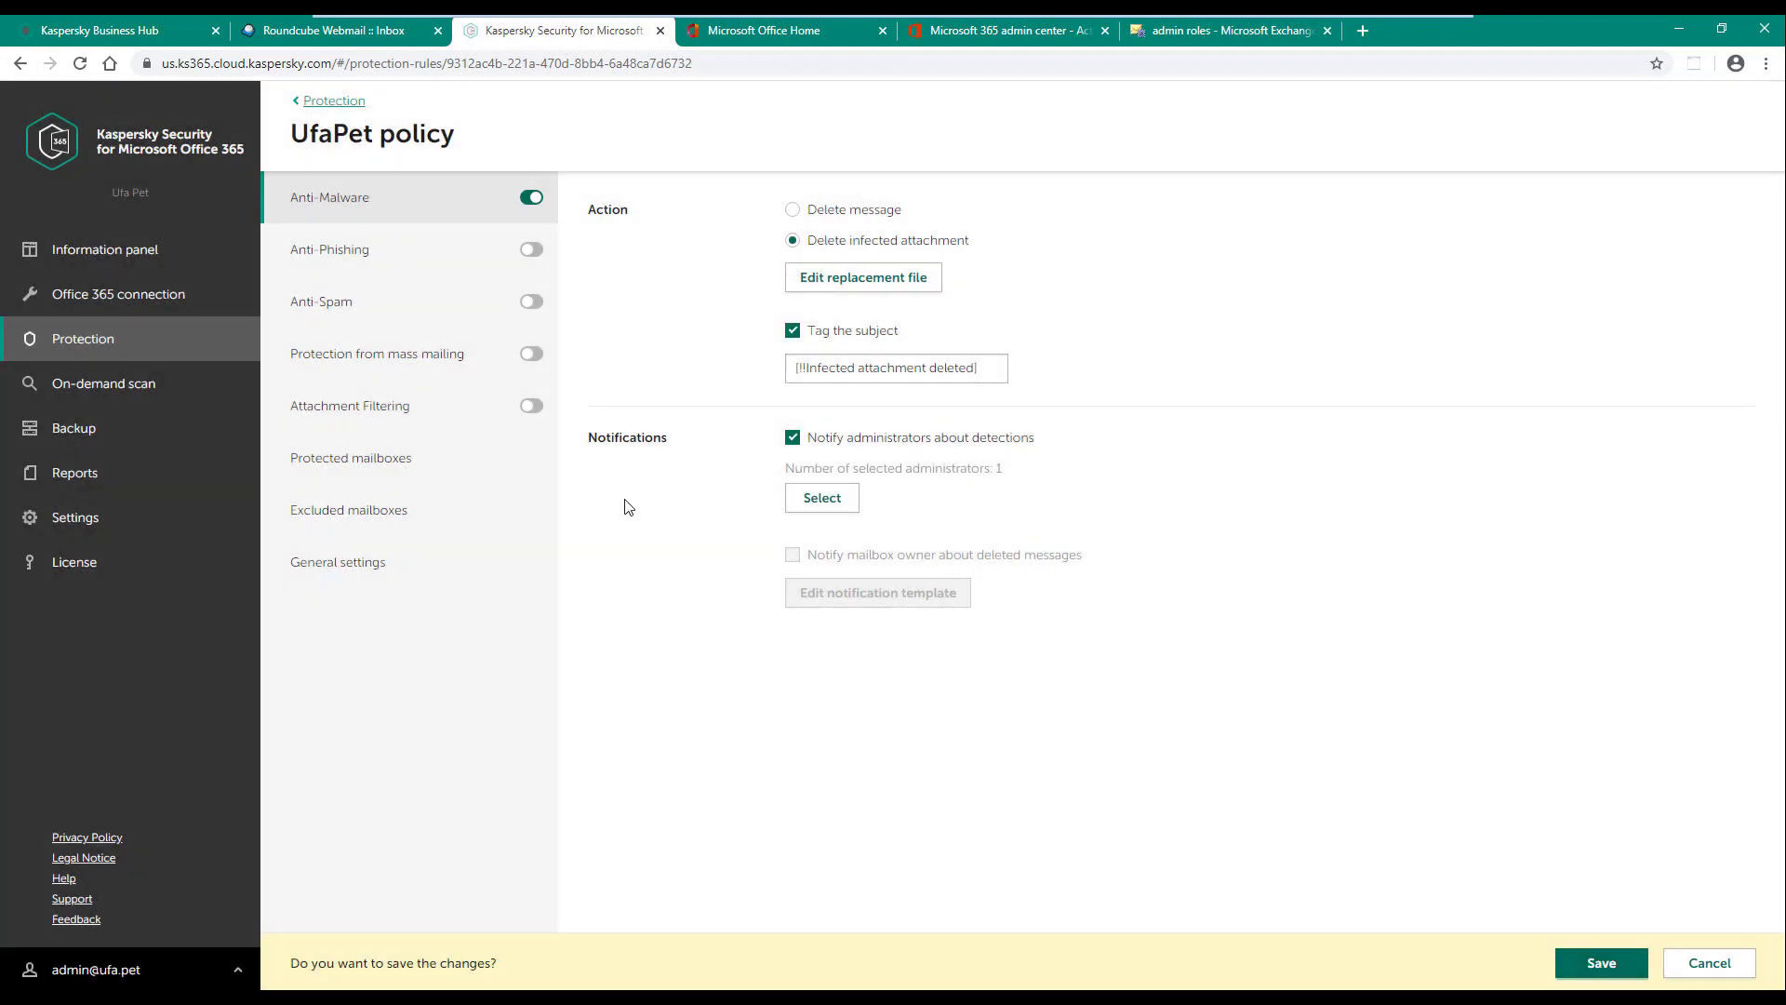
click(351, 457)
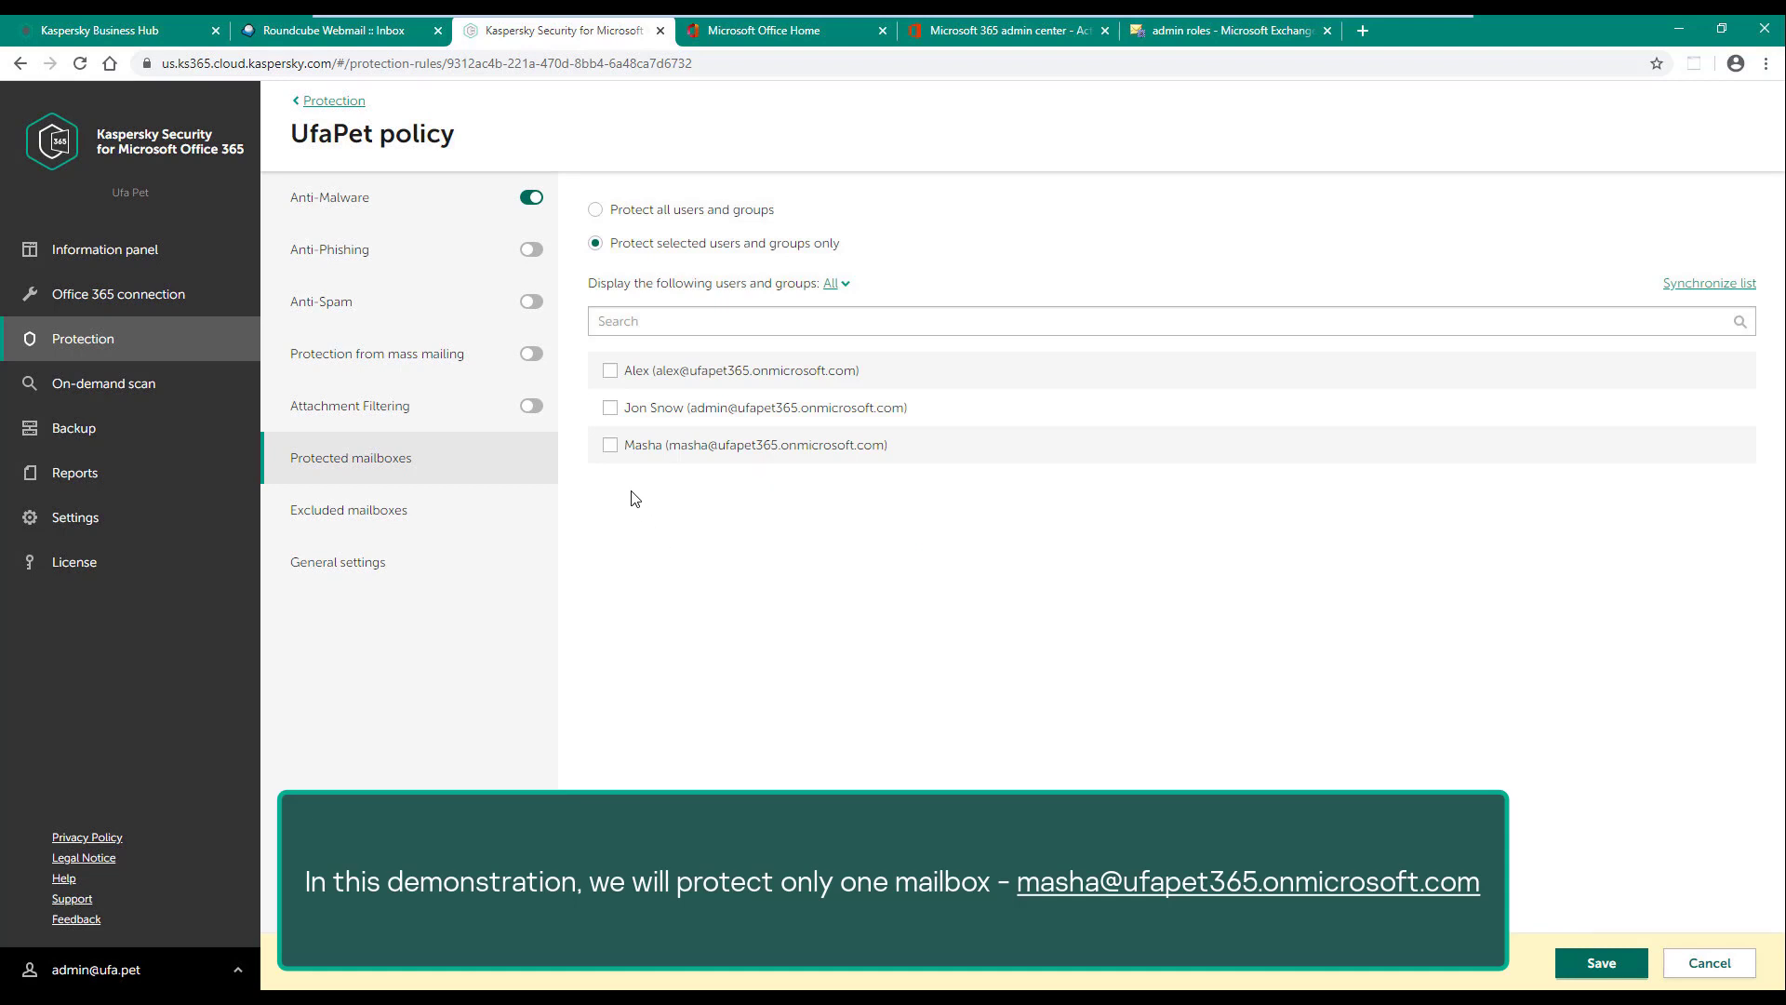
Protect only Masha's mailbox, save the policy and disable the Default security policy.
click(609, 444)
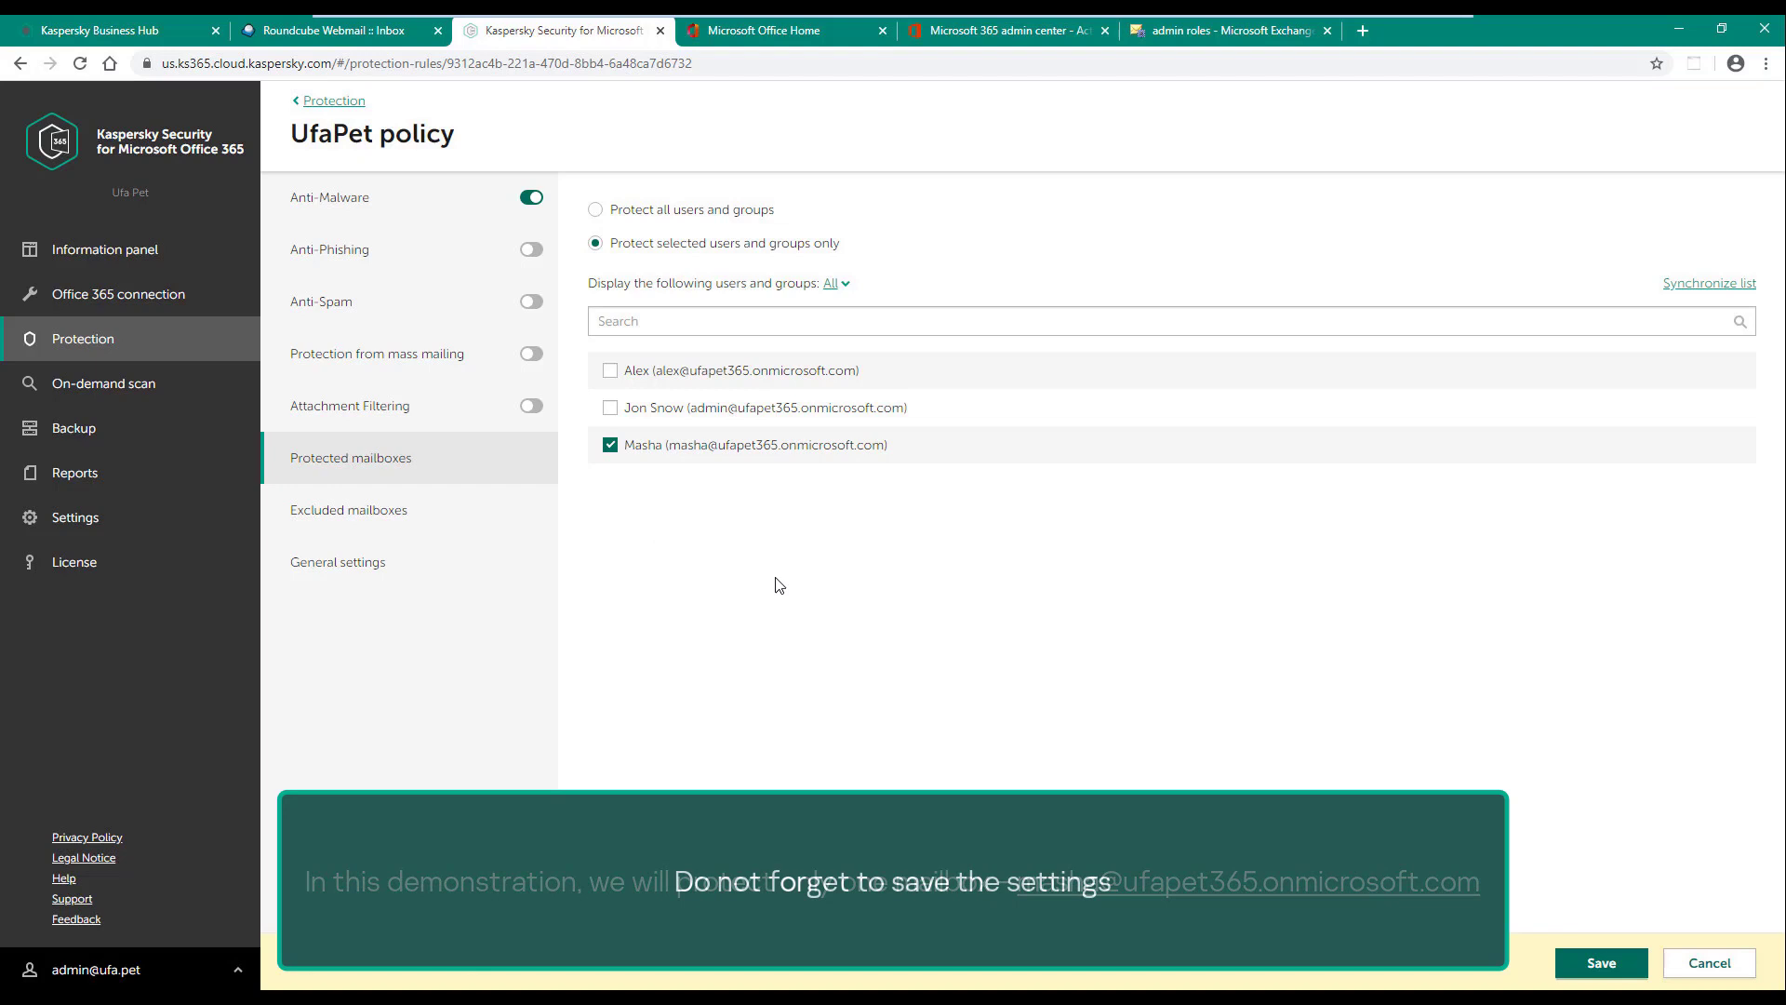
click(1601, 963)
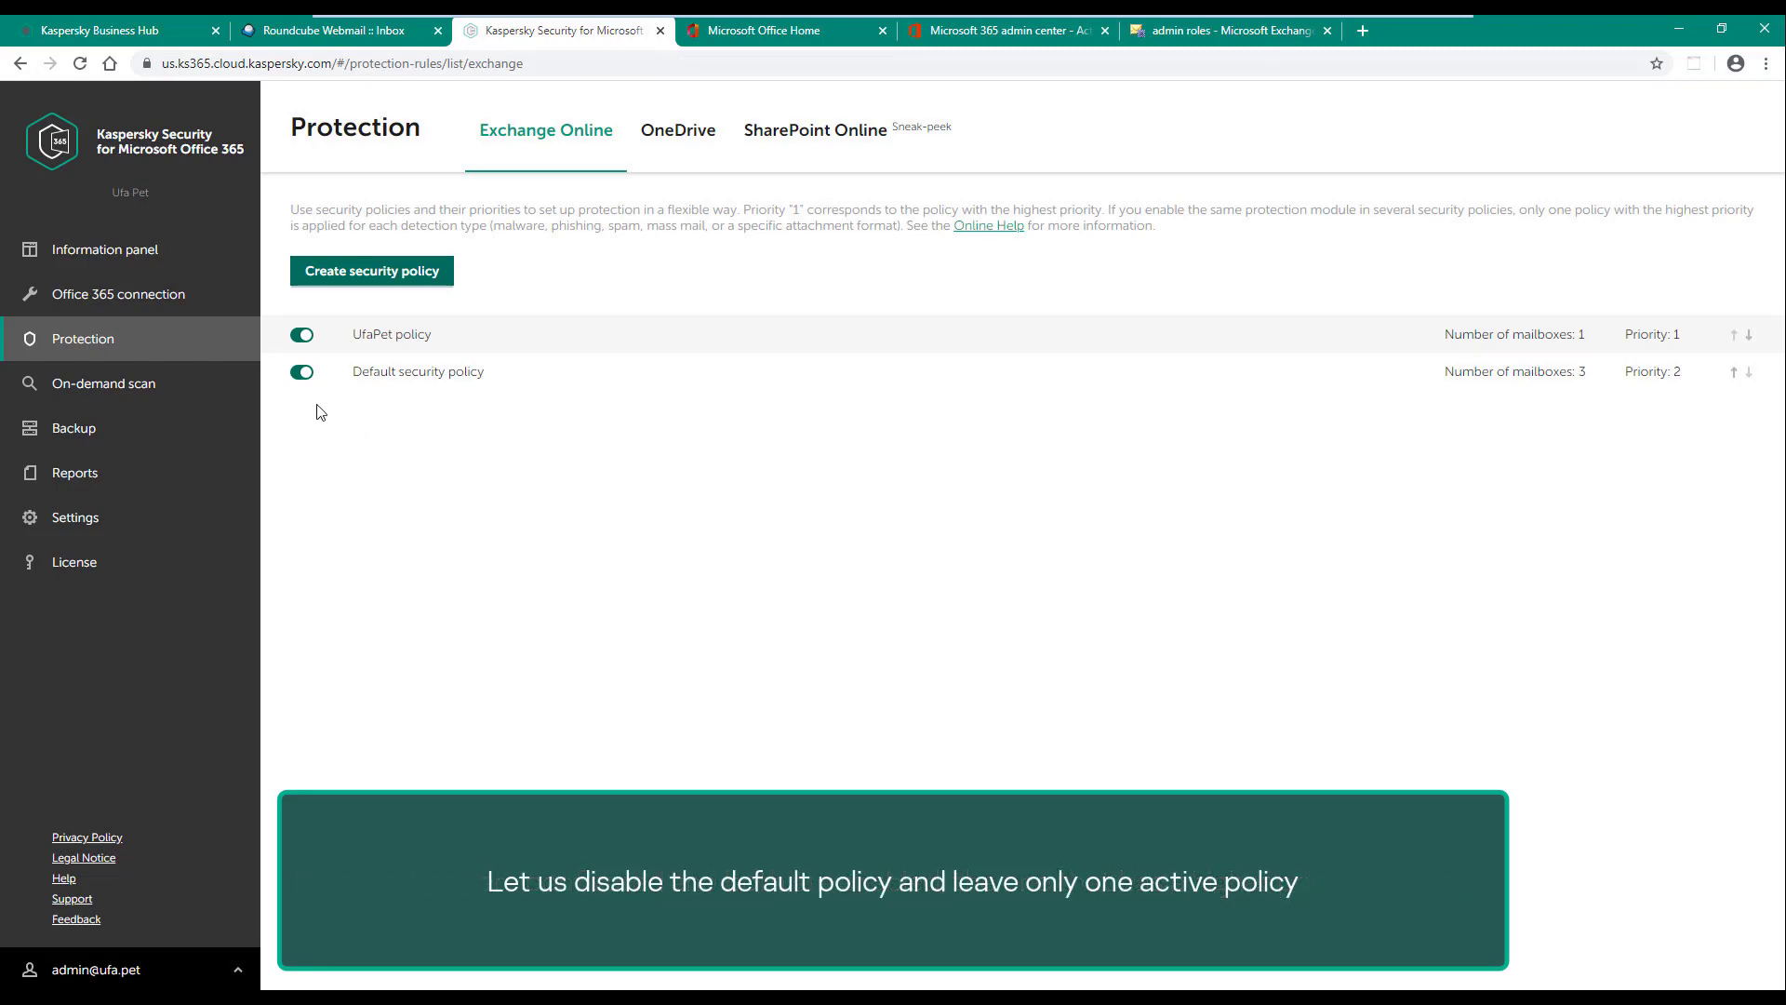
click(301, 371)
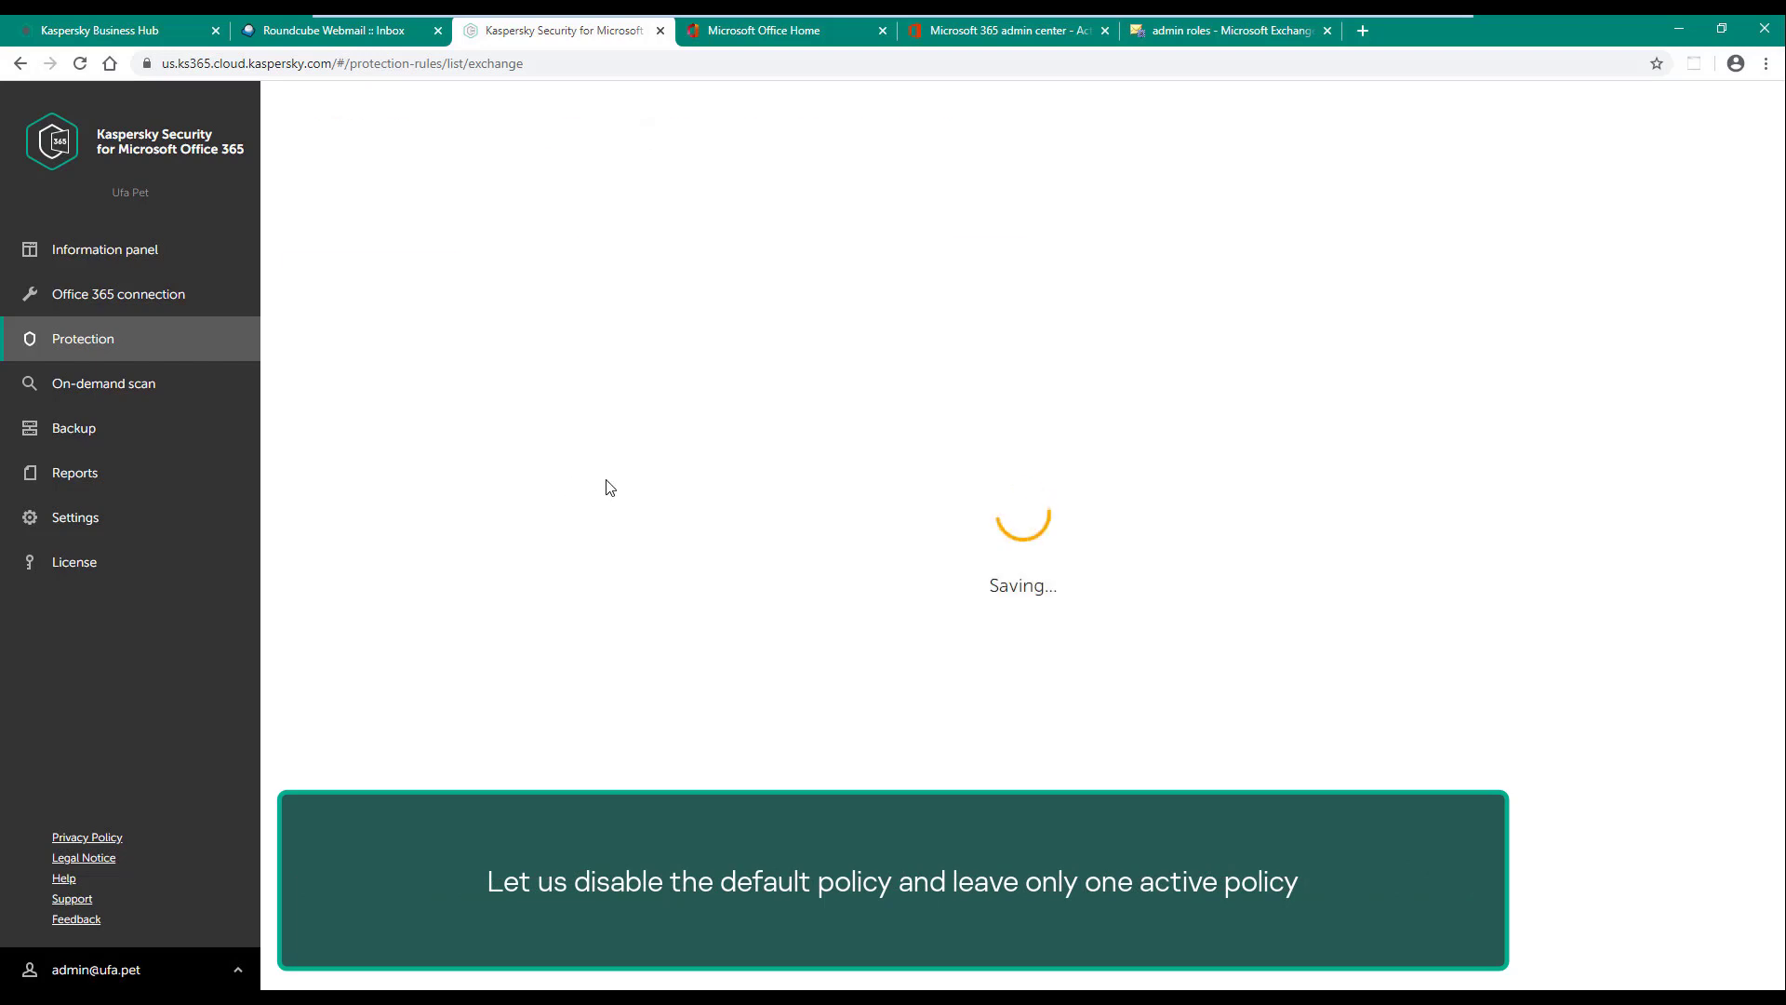
click(1679, 29)
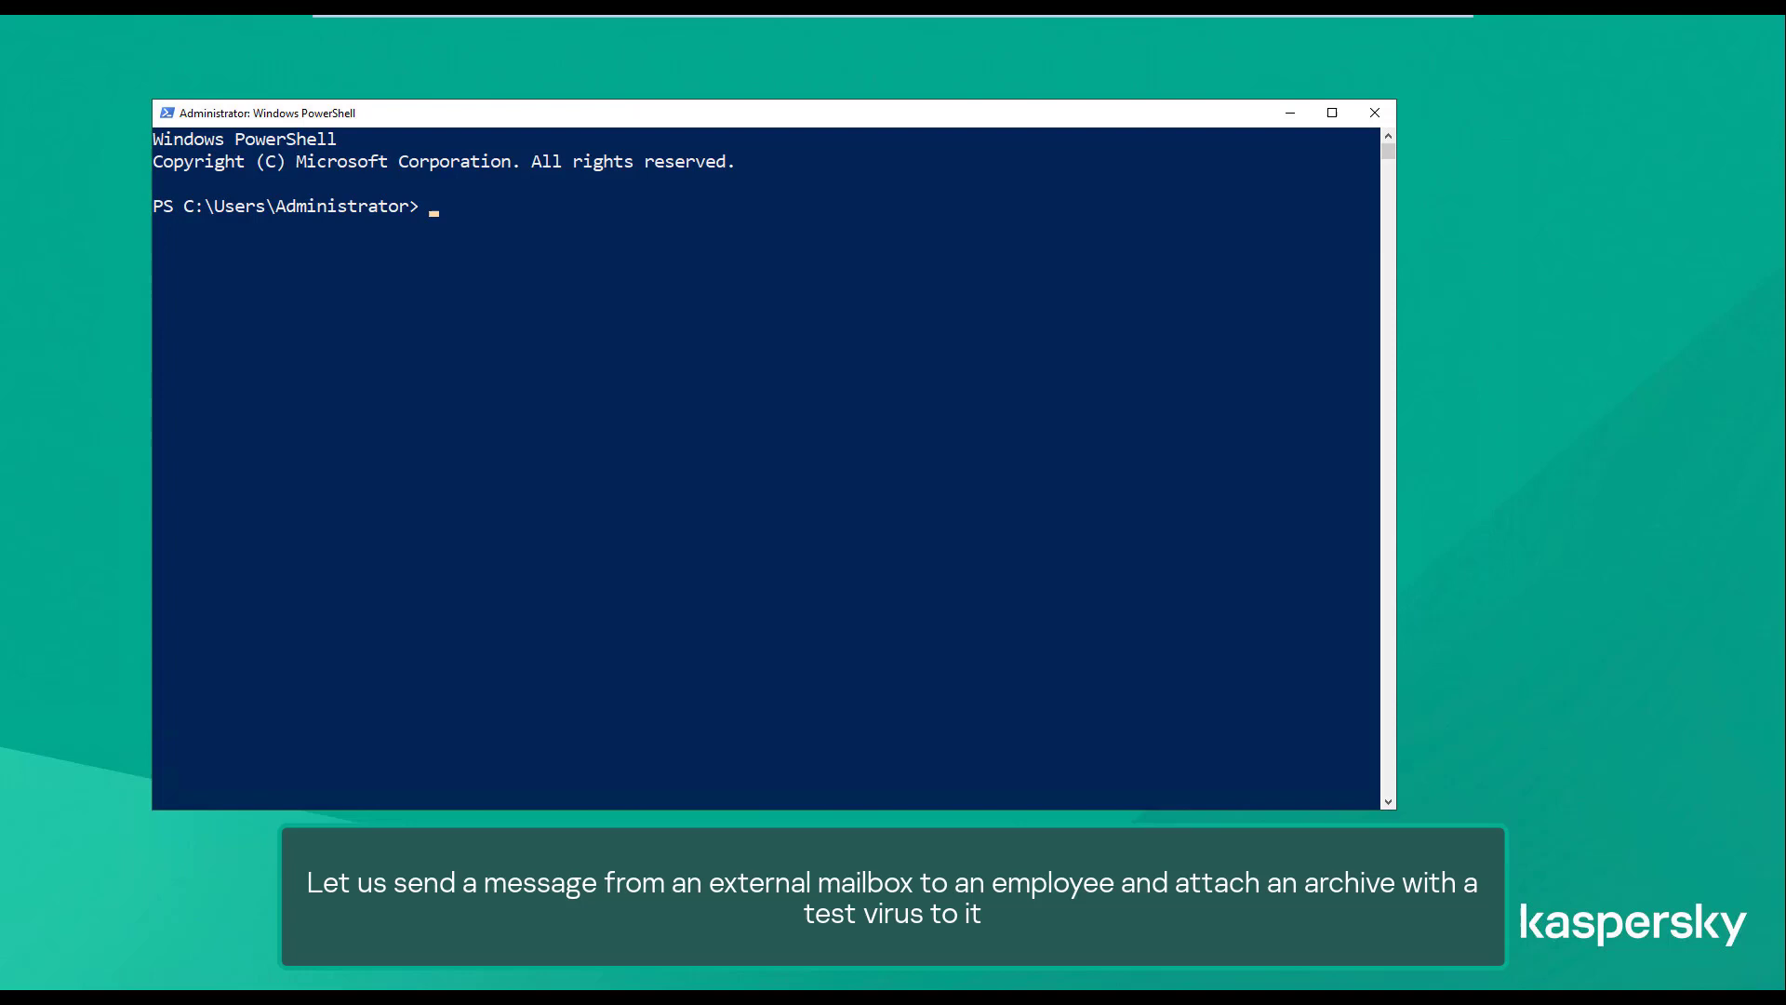
text(cd c:\)
From c:\ run mailsend.exe sending a 'Hello' email with demo.rar attached to Masha.
key(Return)
text(.\mailsend.exe -sm)
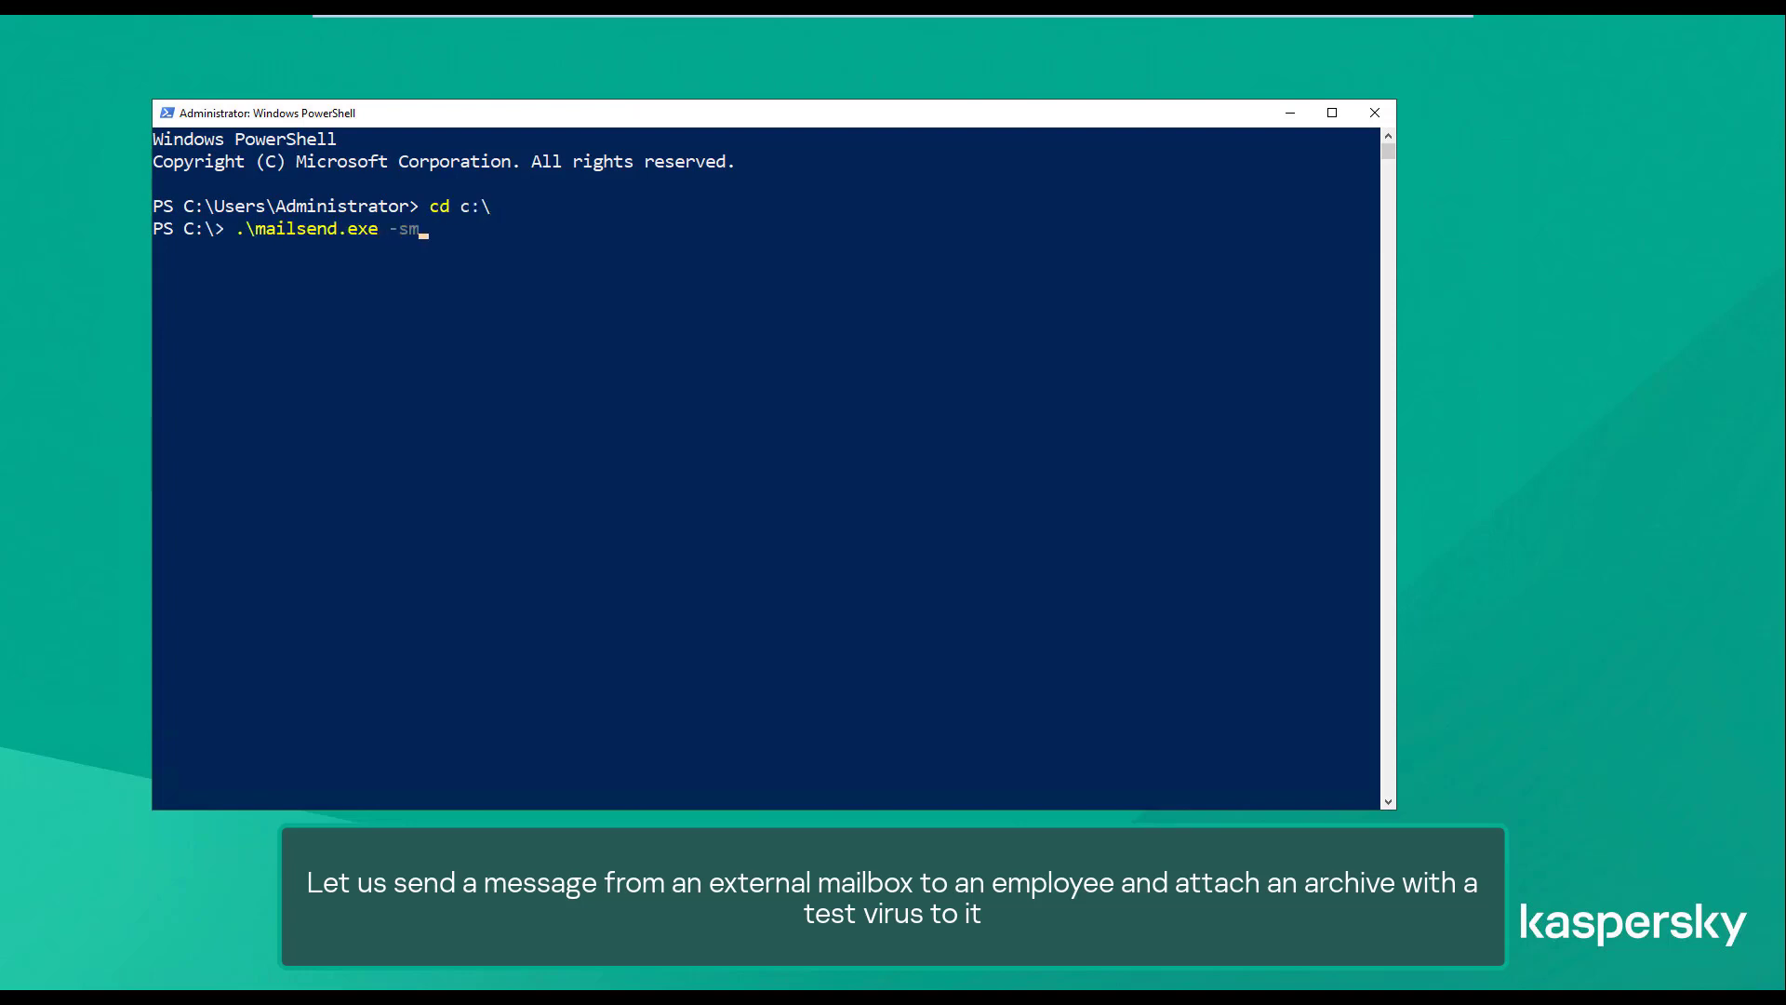
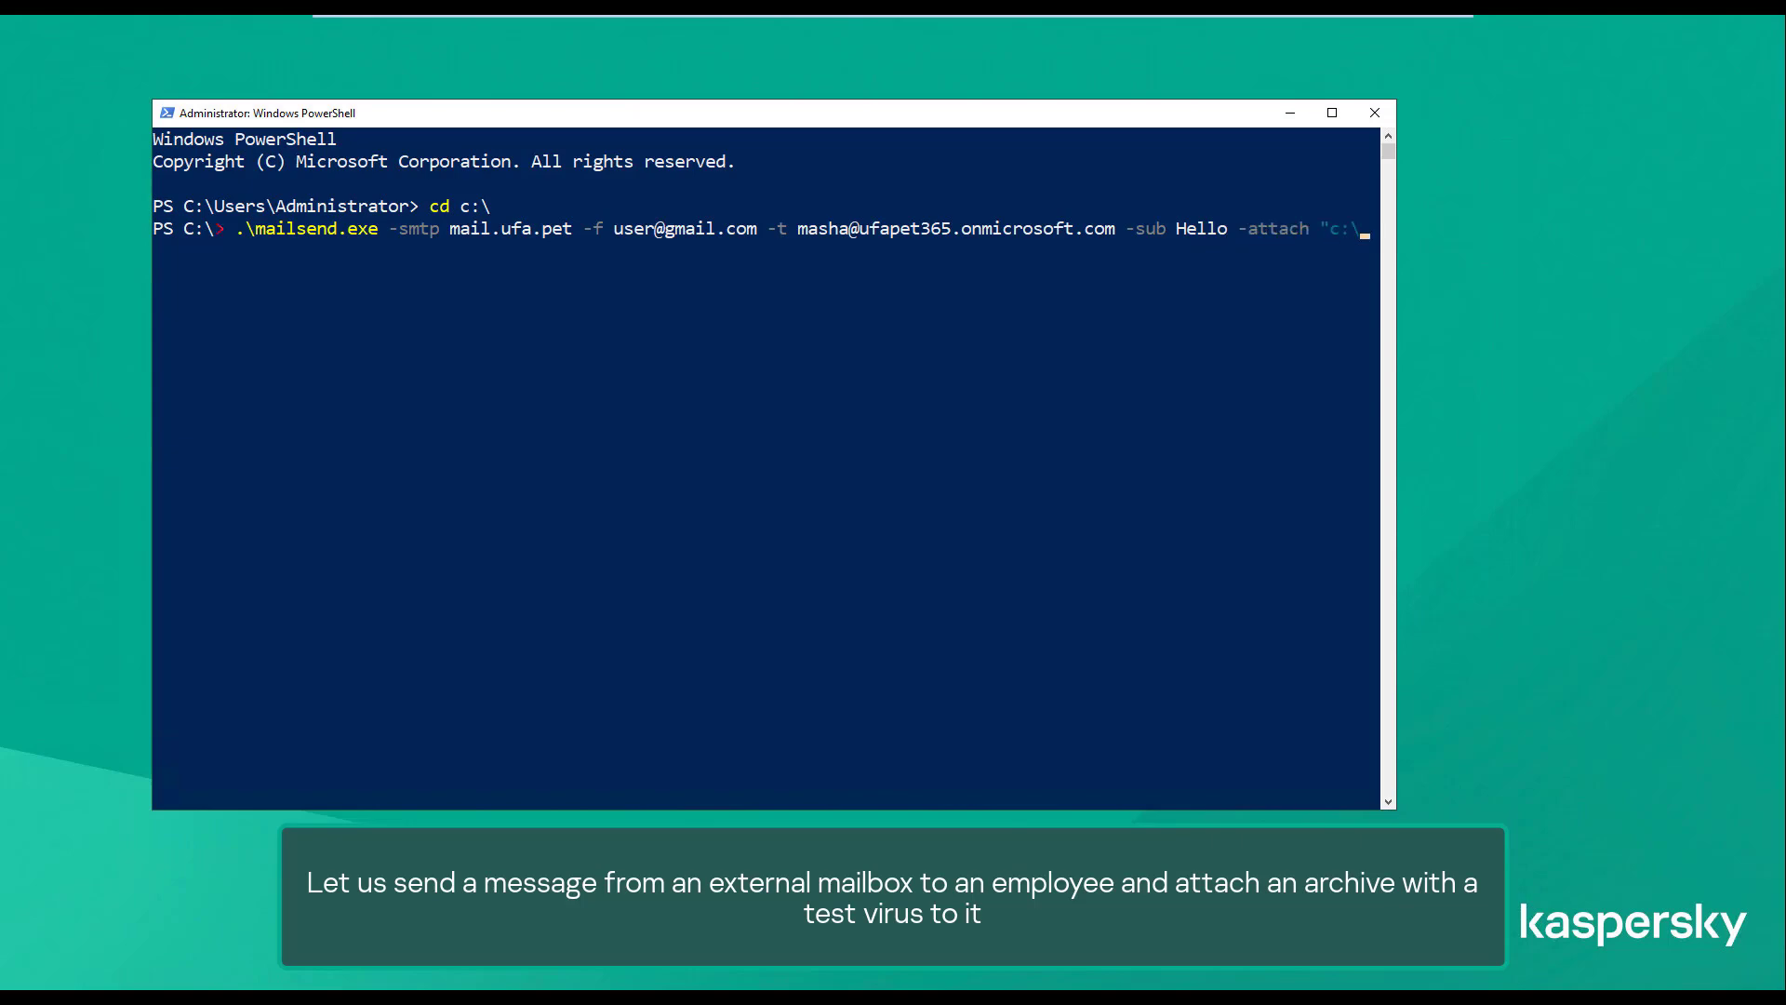
text(test_files\demo.rar")
key(Return)
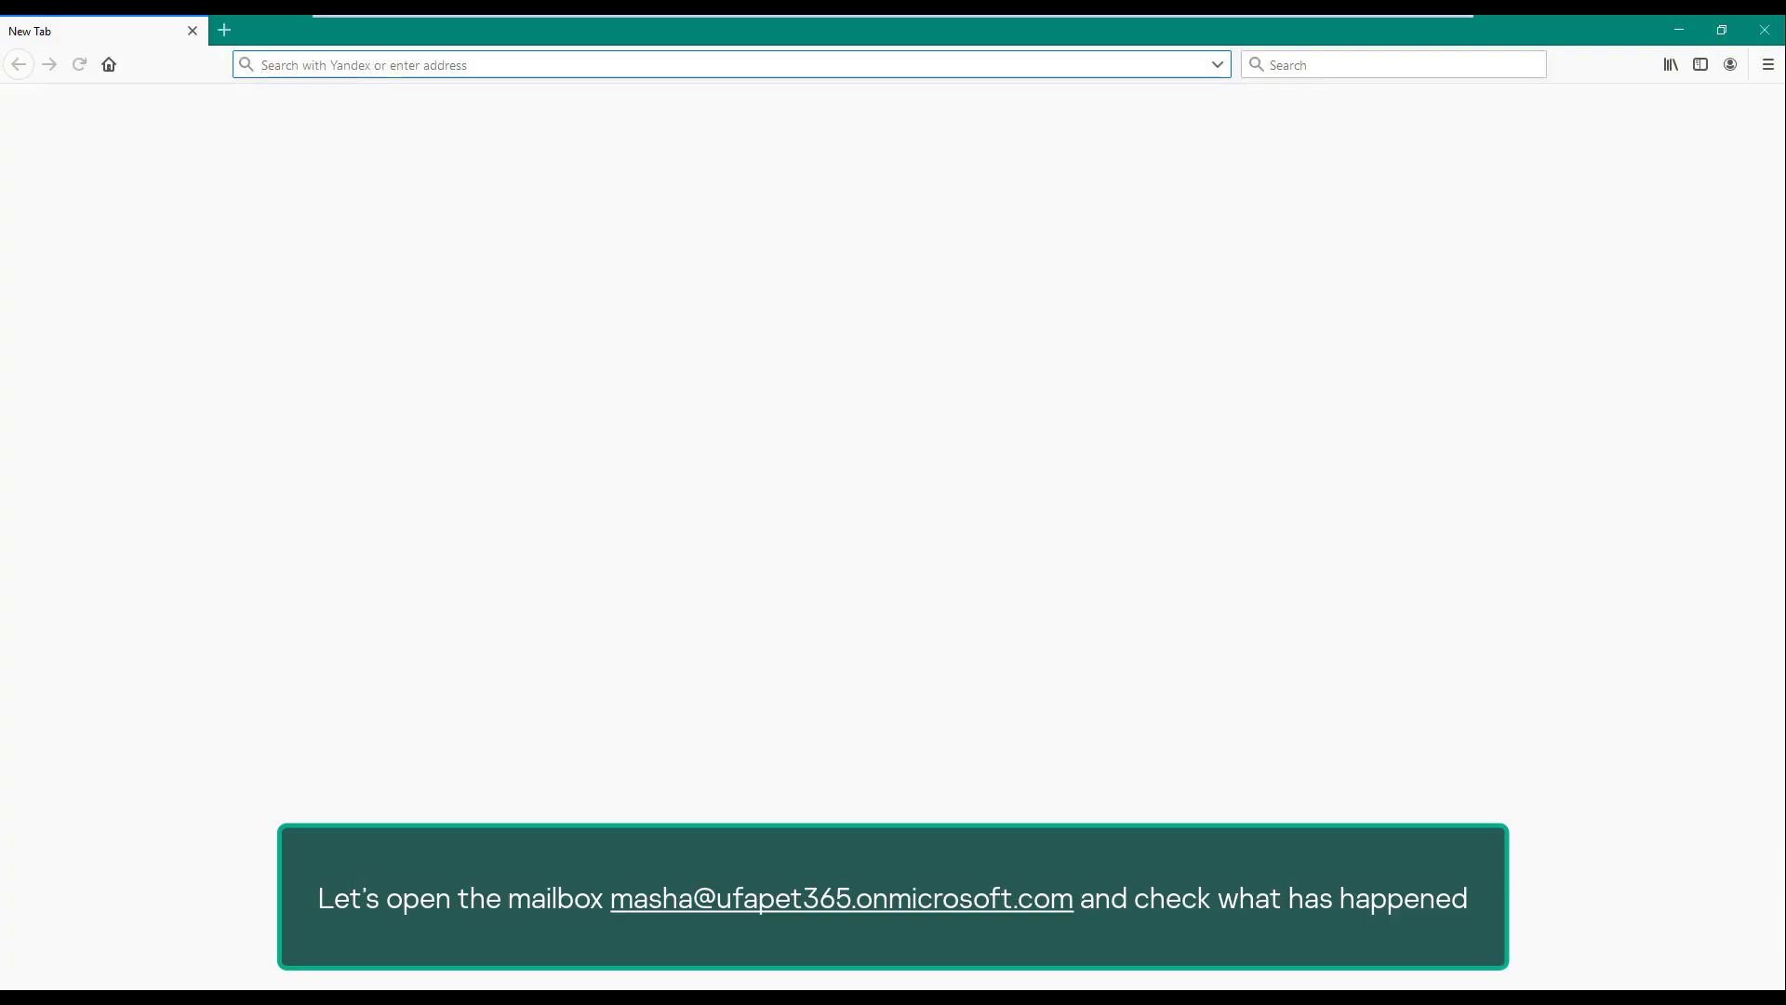
text(login.microsoftonline.com)
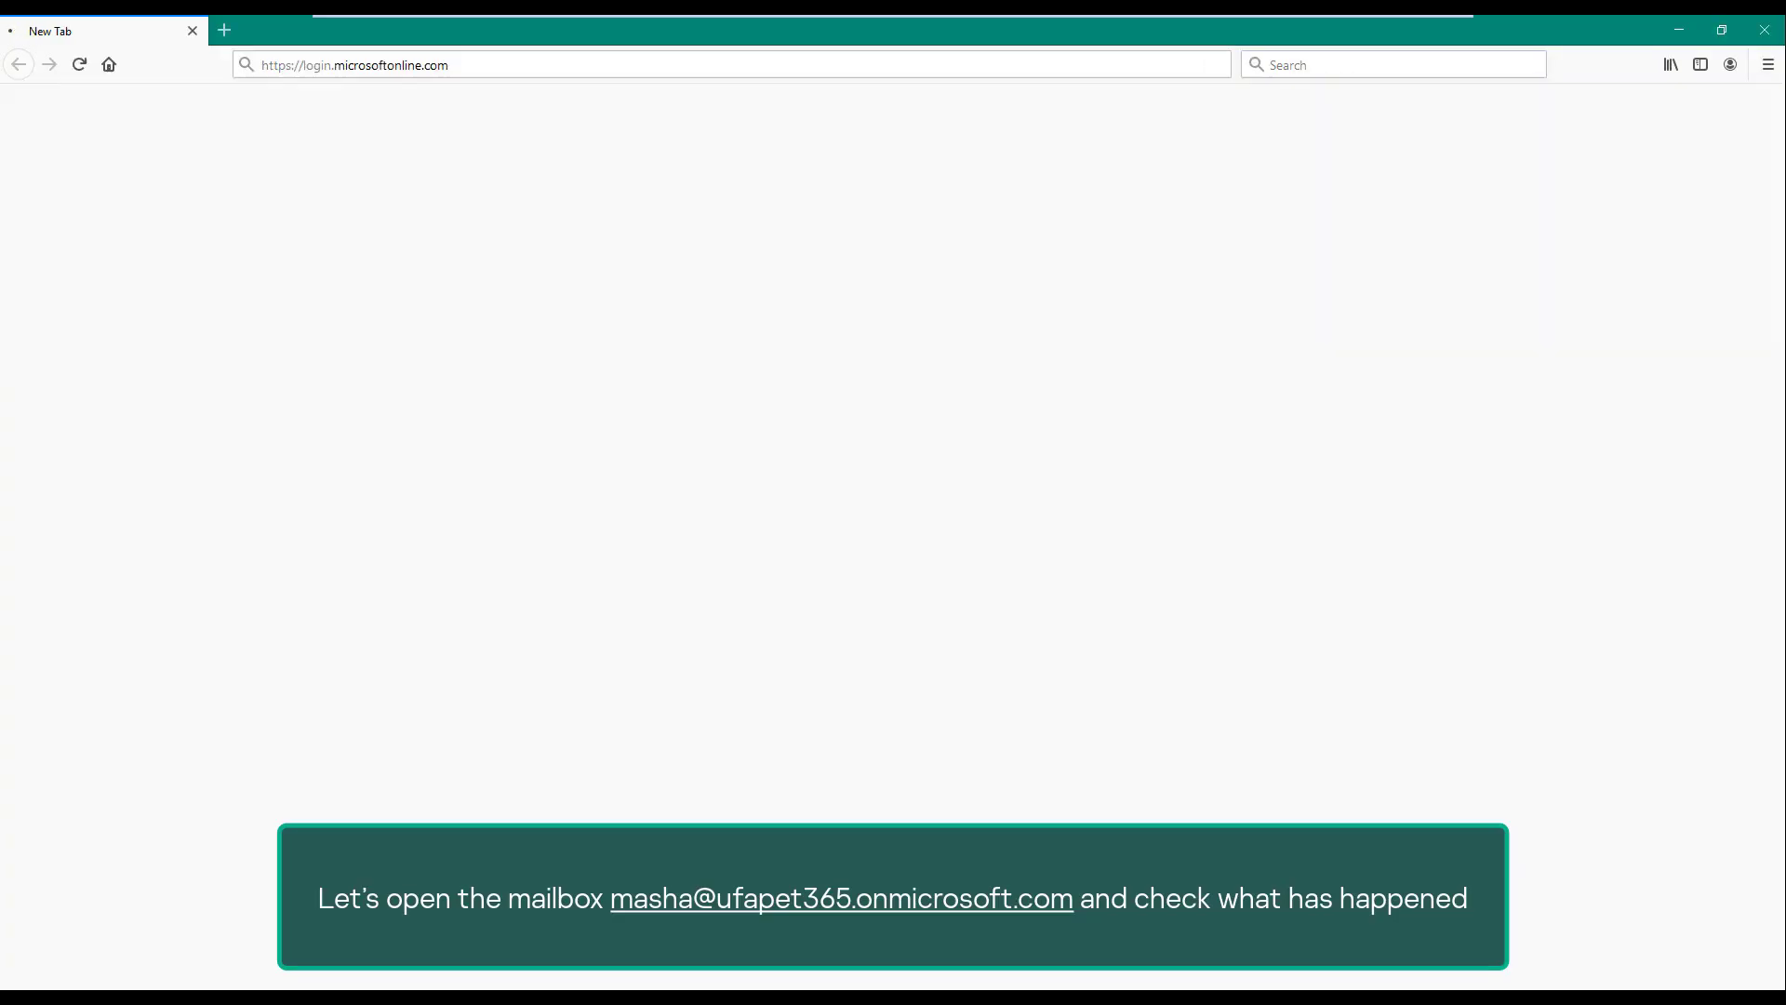
Sign in to Outlook and read the tagged message's deleted_attachments.txt notice about demo.rar.
key(Return)
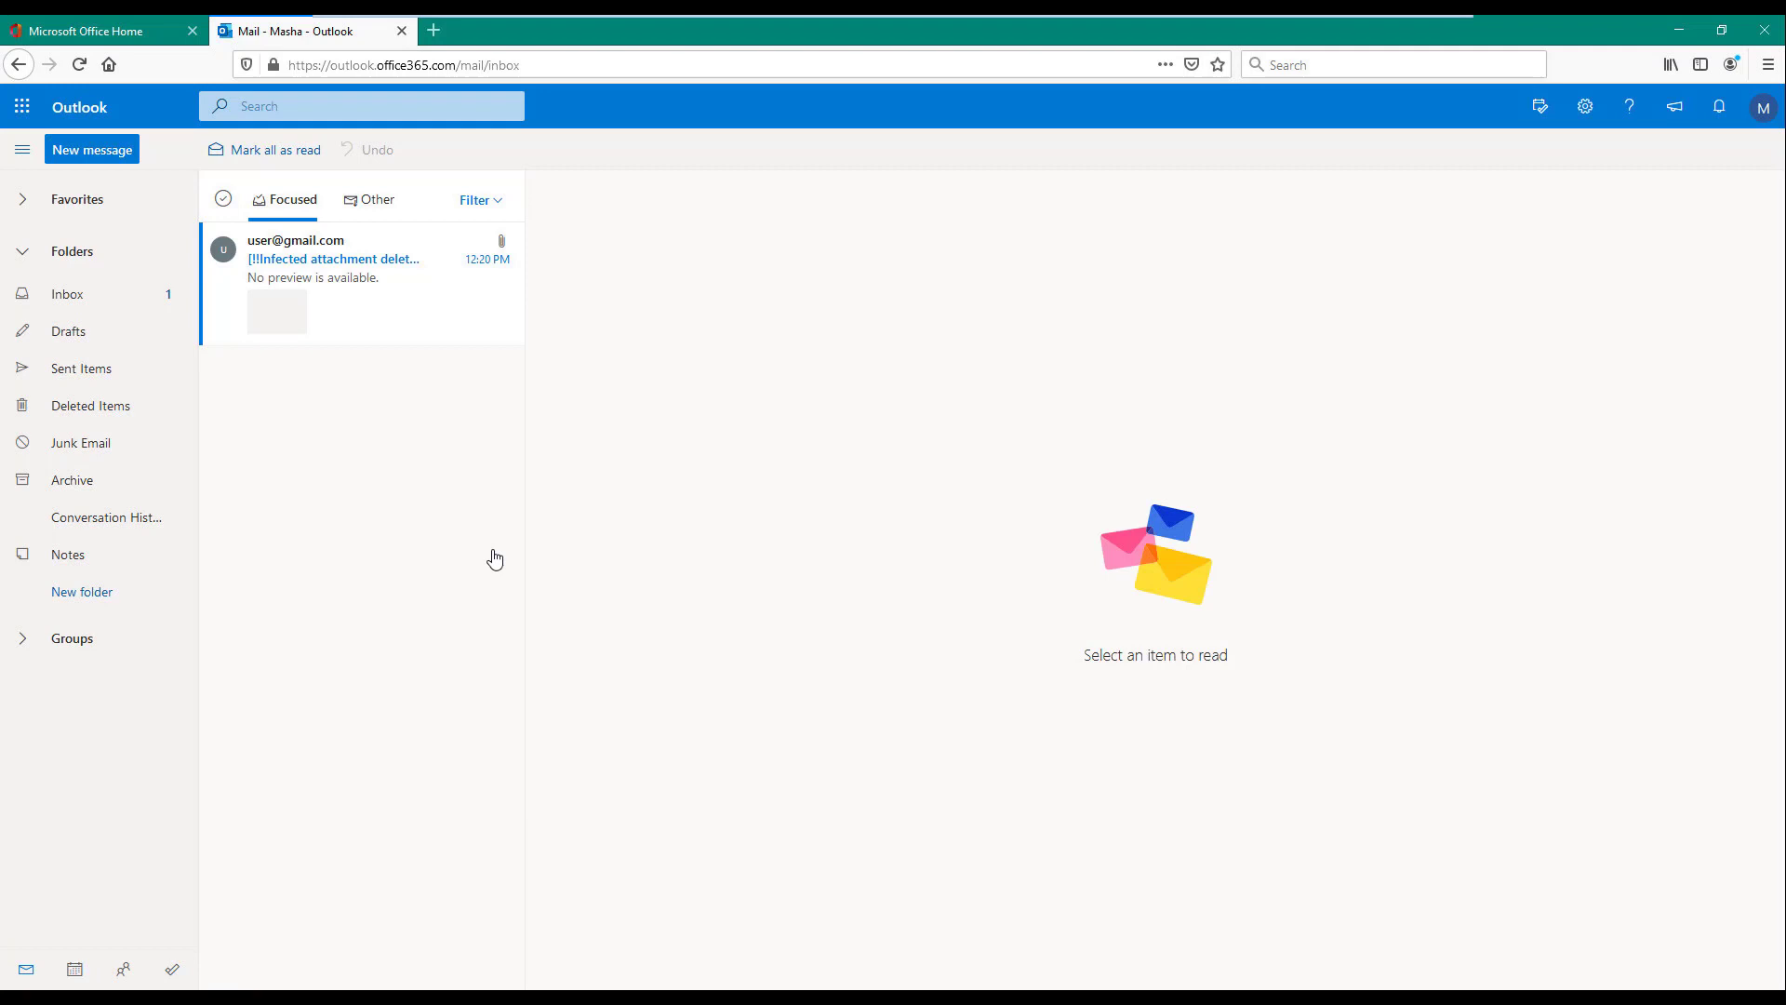
click(416, 299)
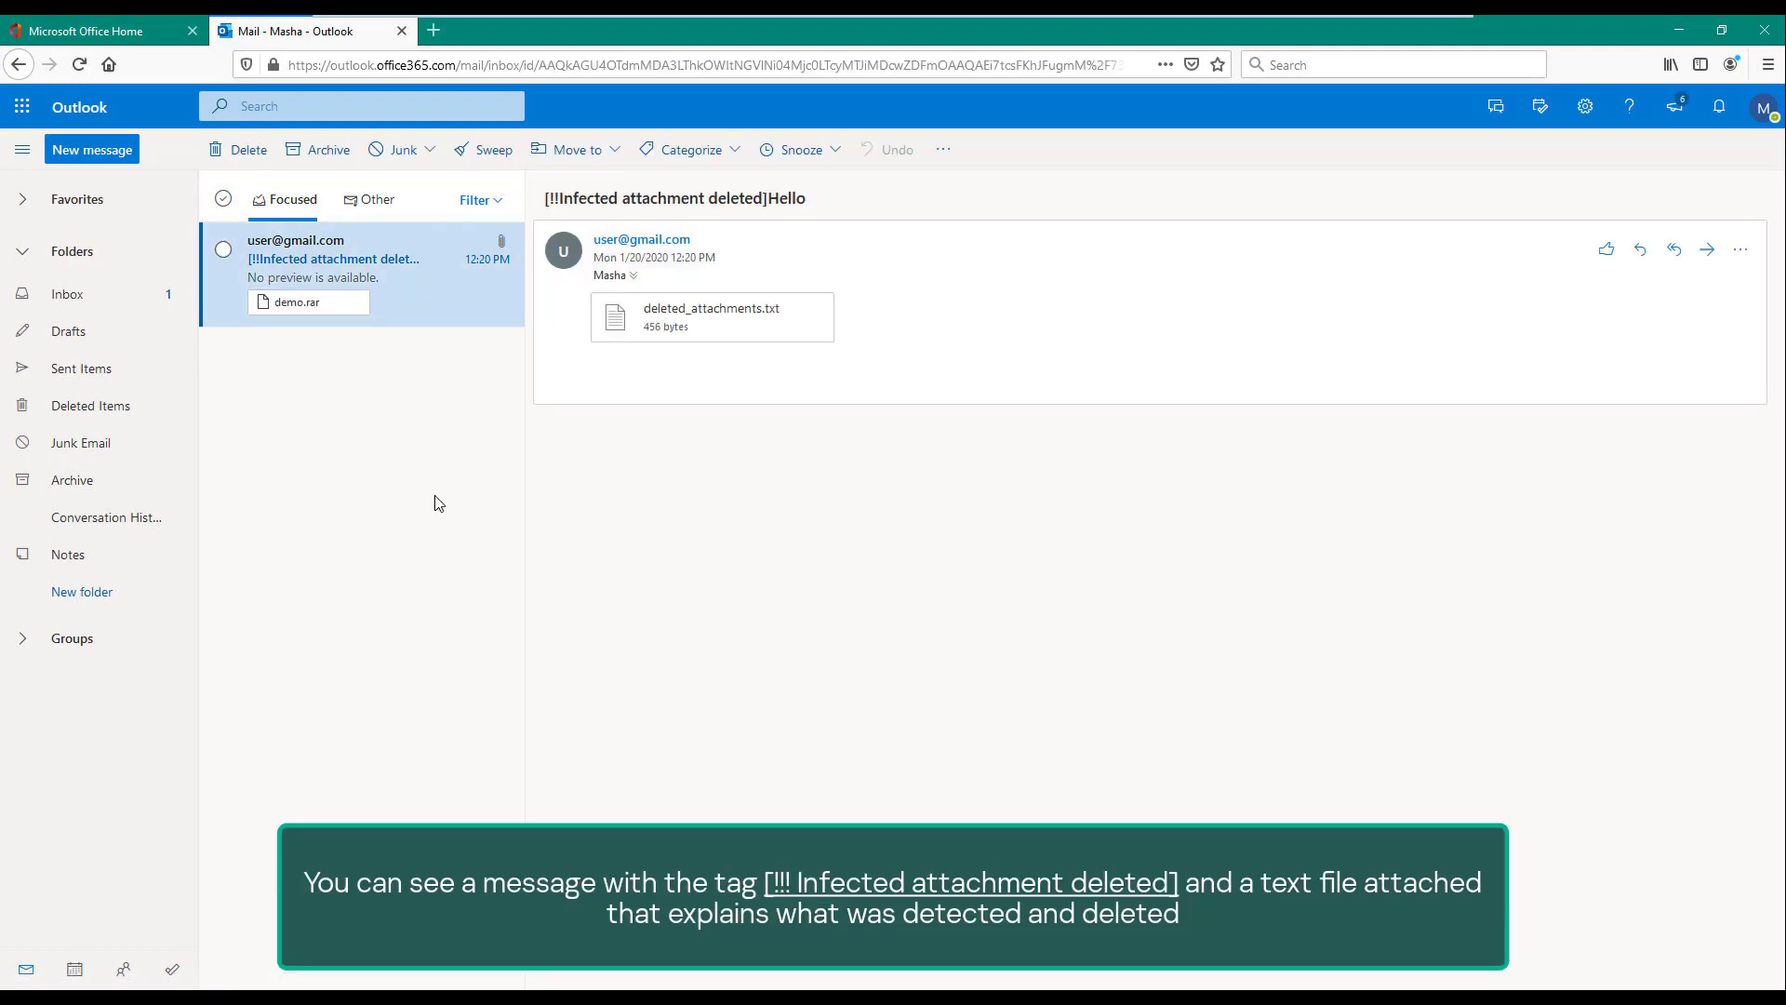
click(712, 315)
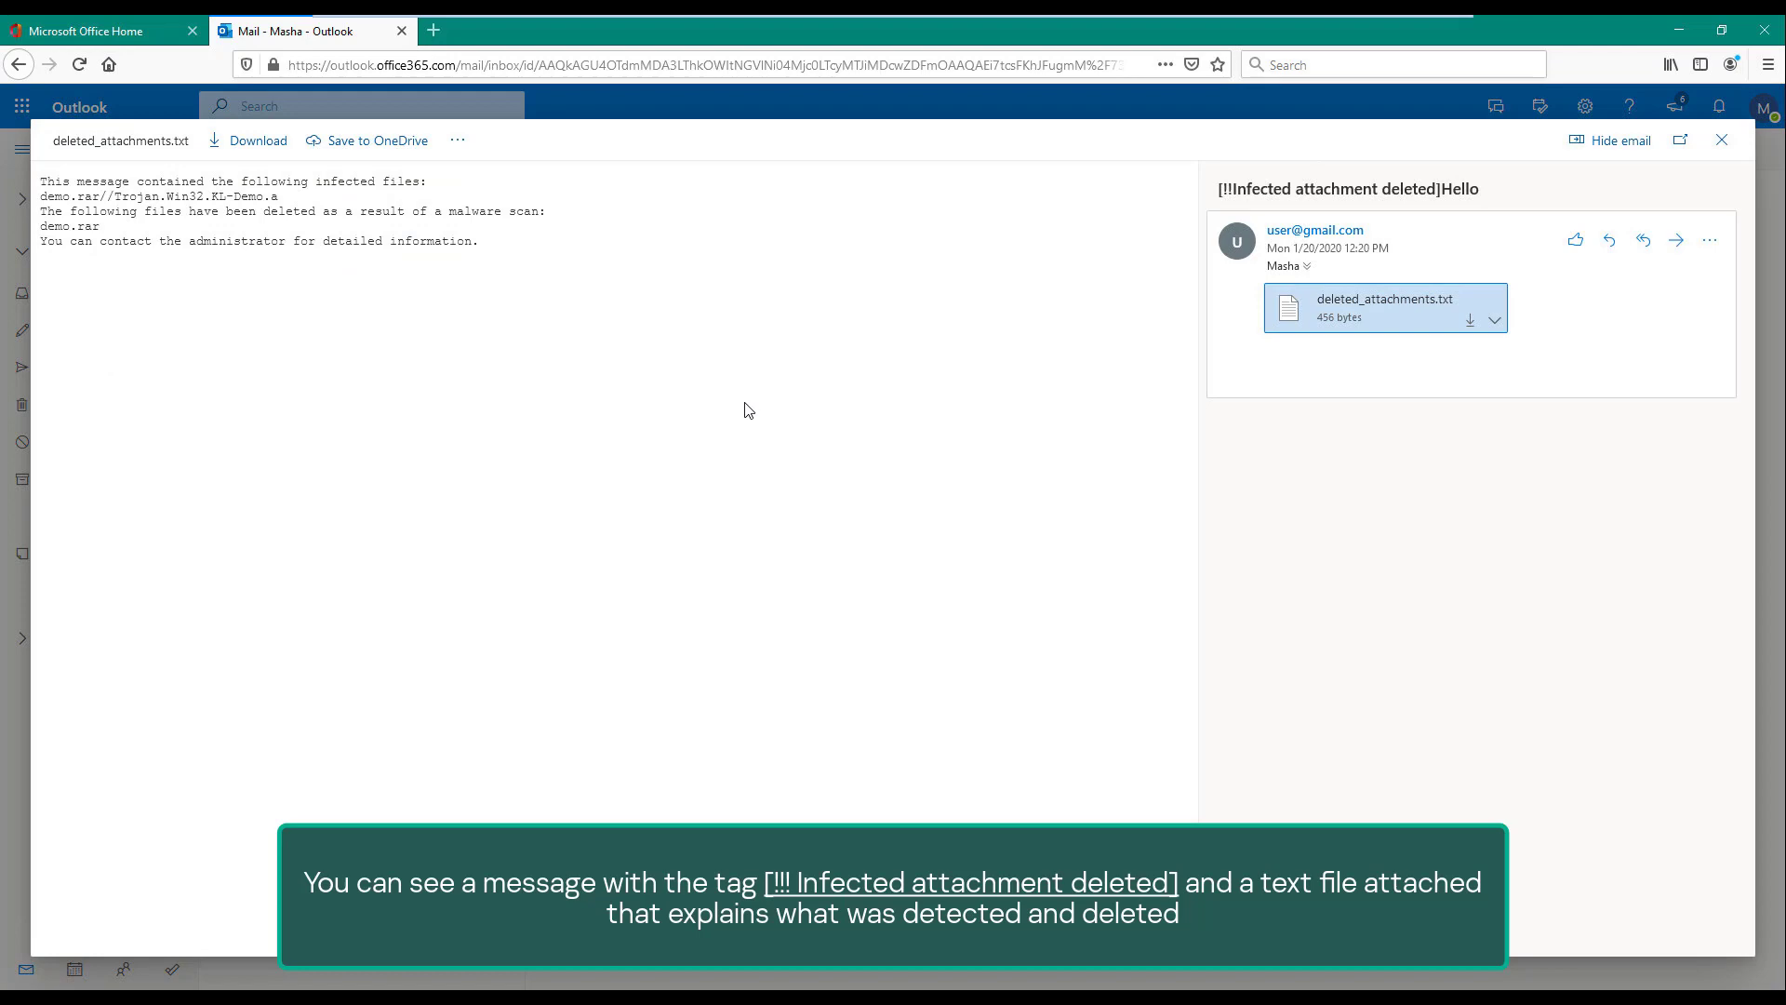
click(1720, 139)
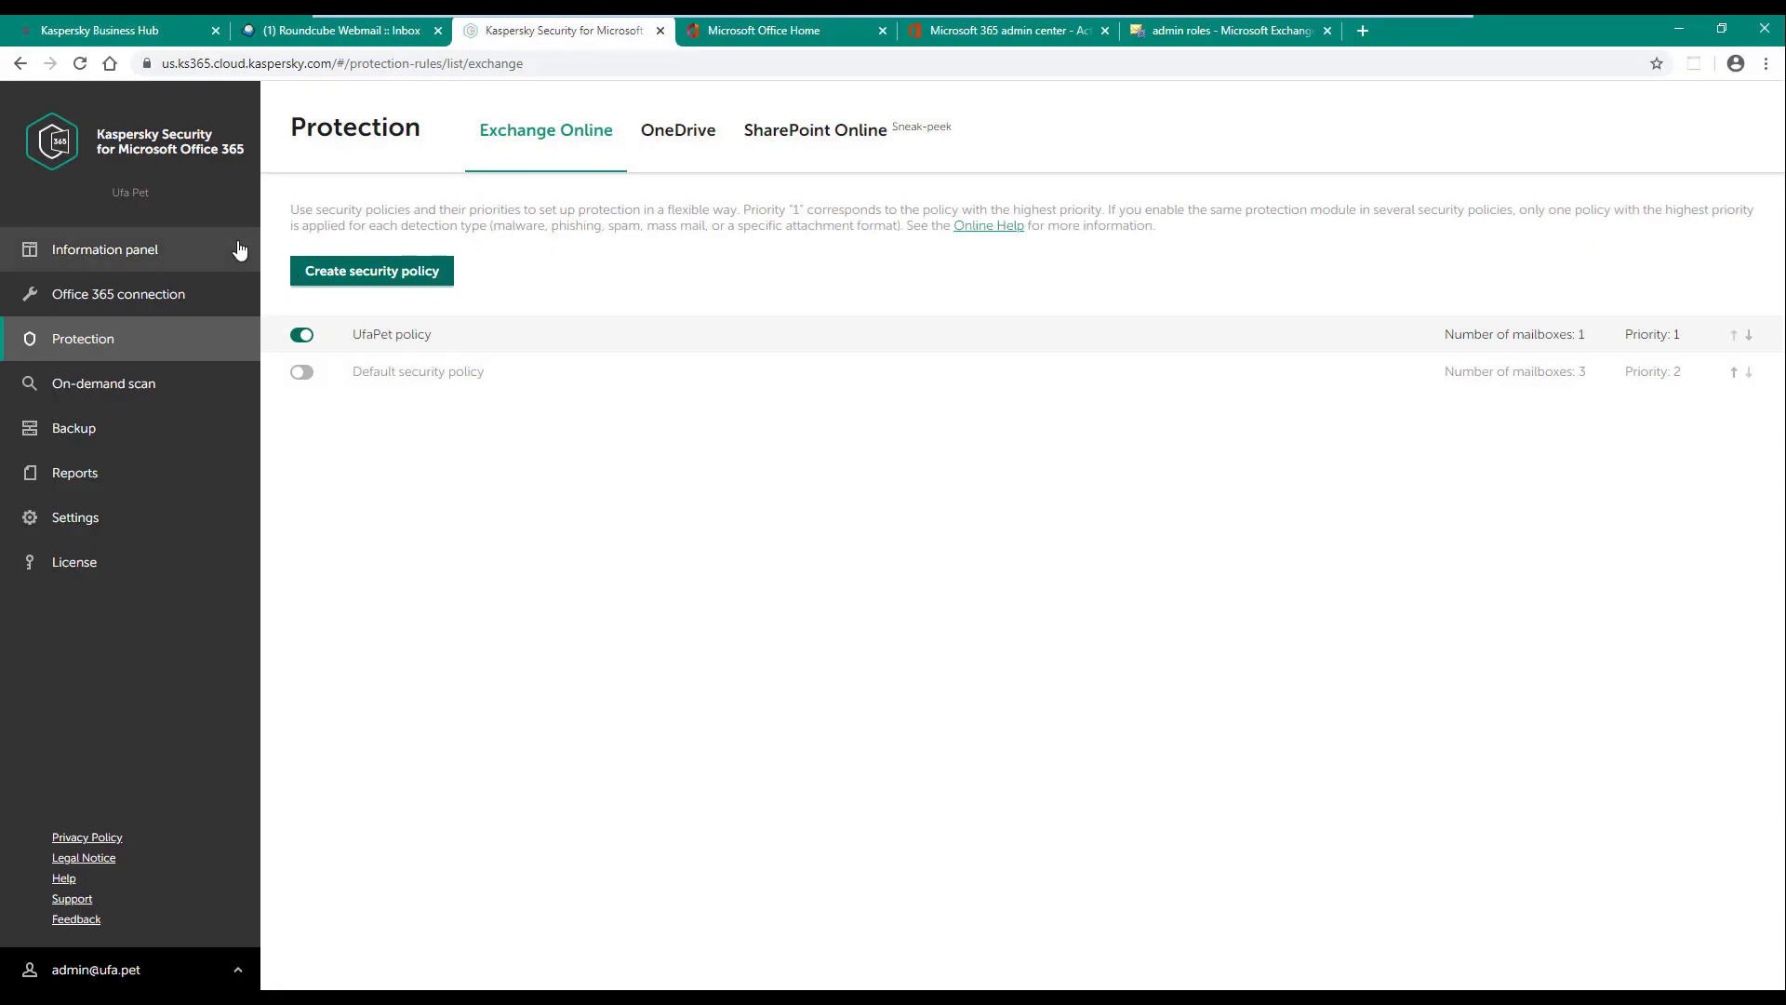
View the malware detection on the Information panel, then the stored message in Backup.
click(105, 249)
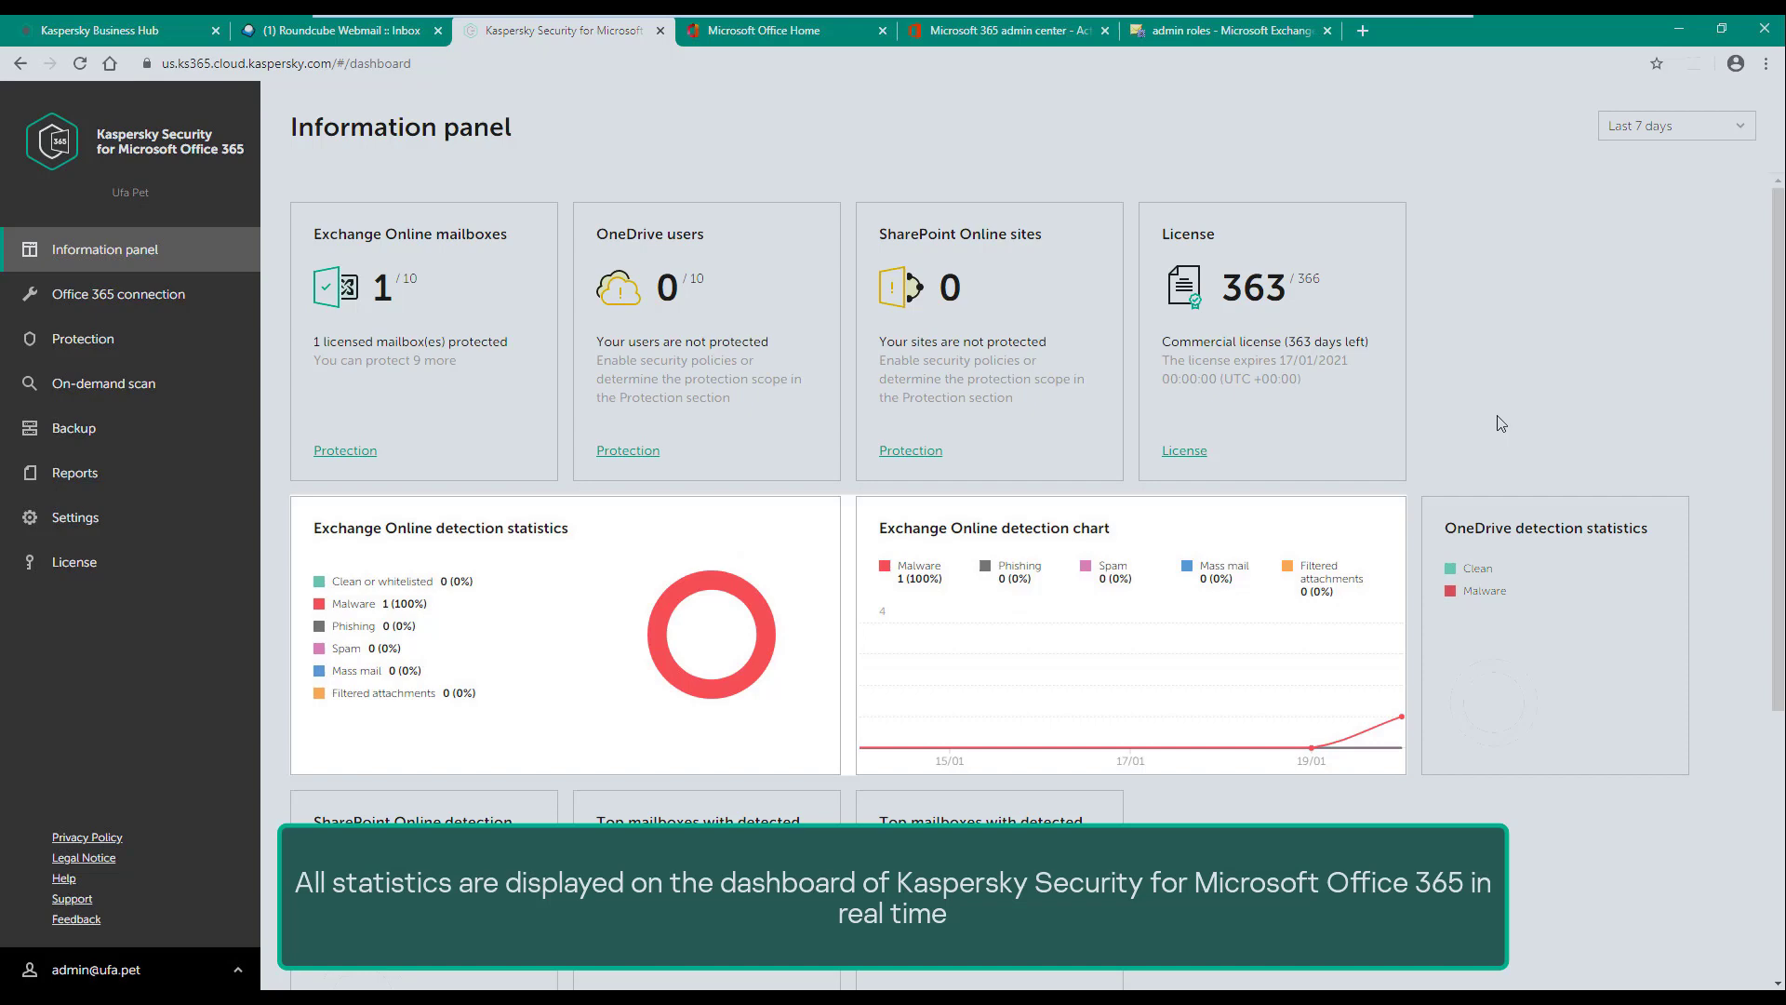
scroll(1499, 423, down, 5)
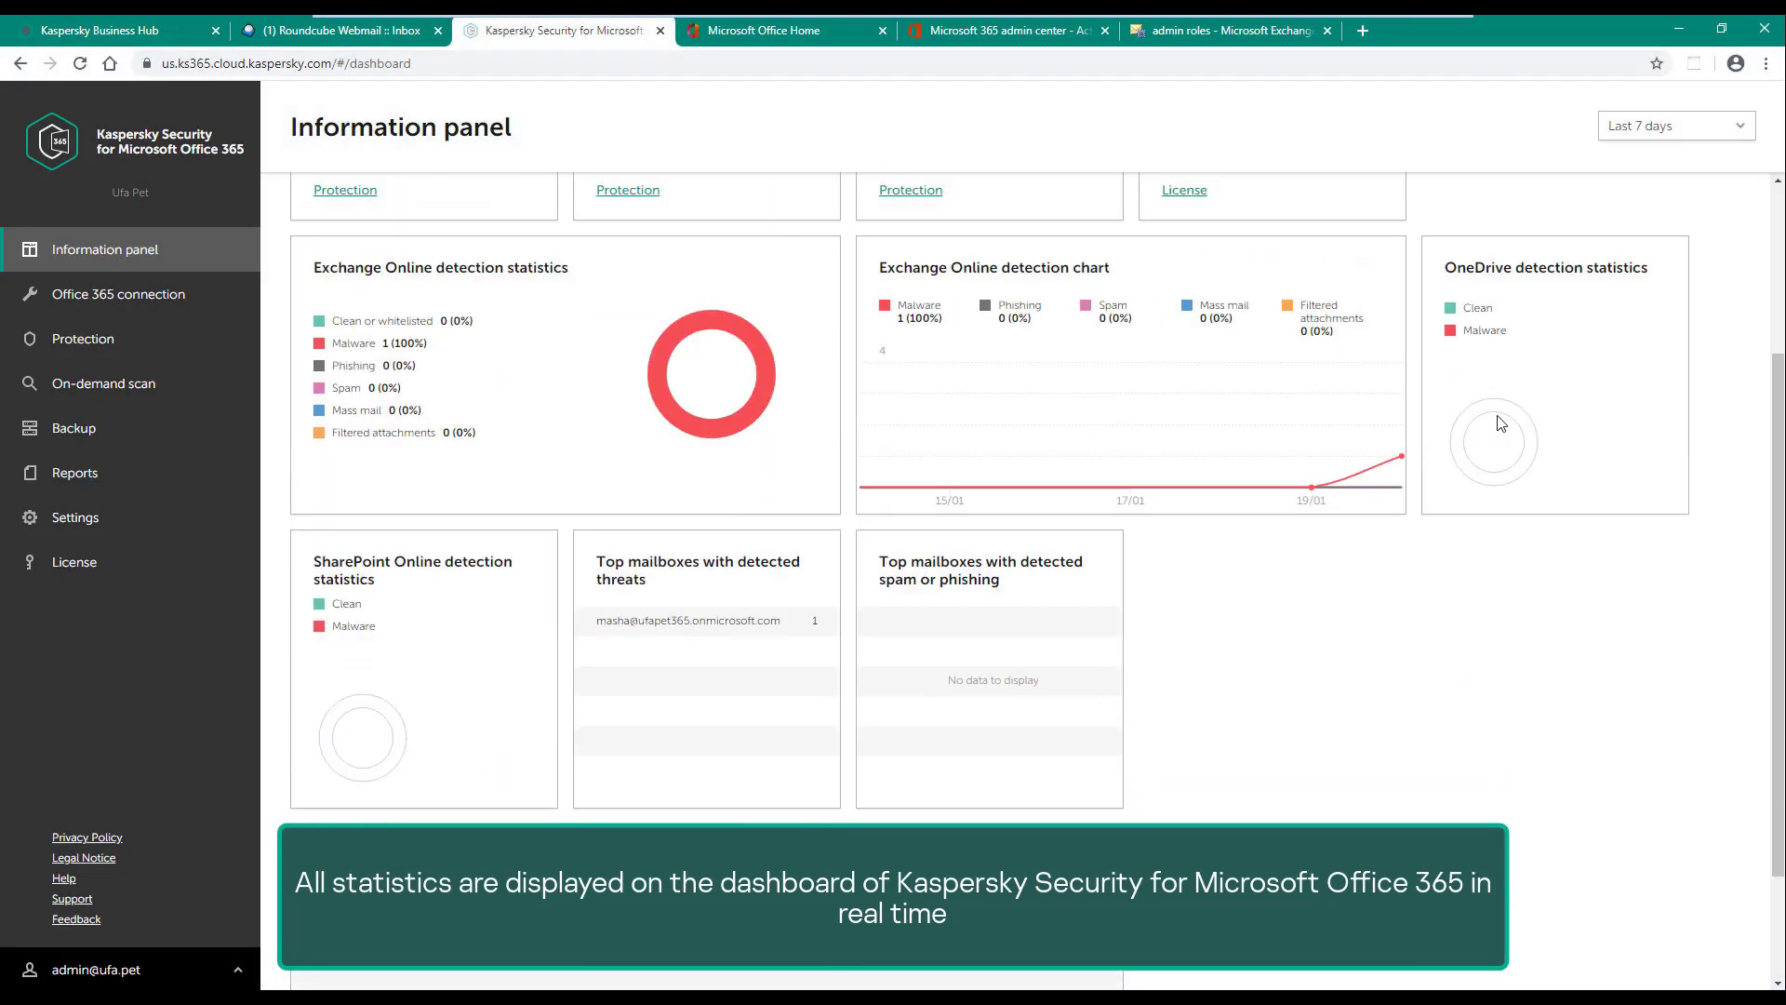
scroll(1500, 424, down, 3)
click(75, 428)
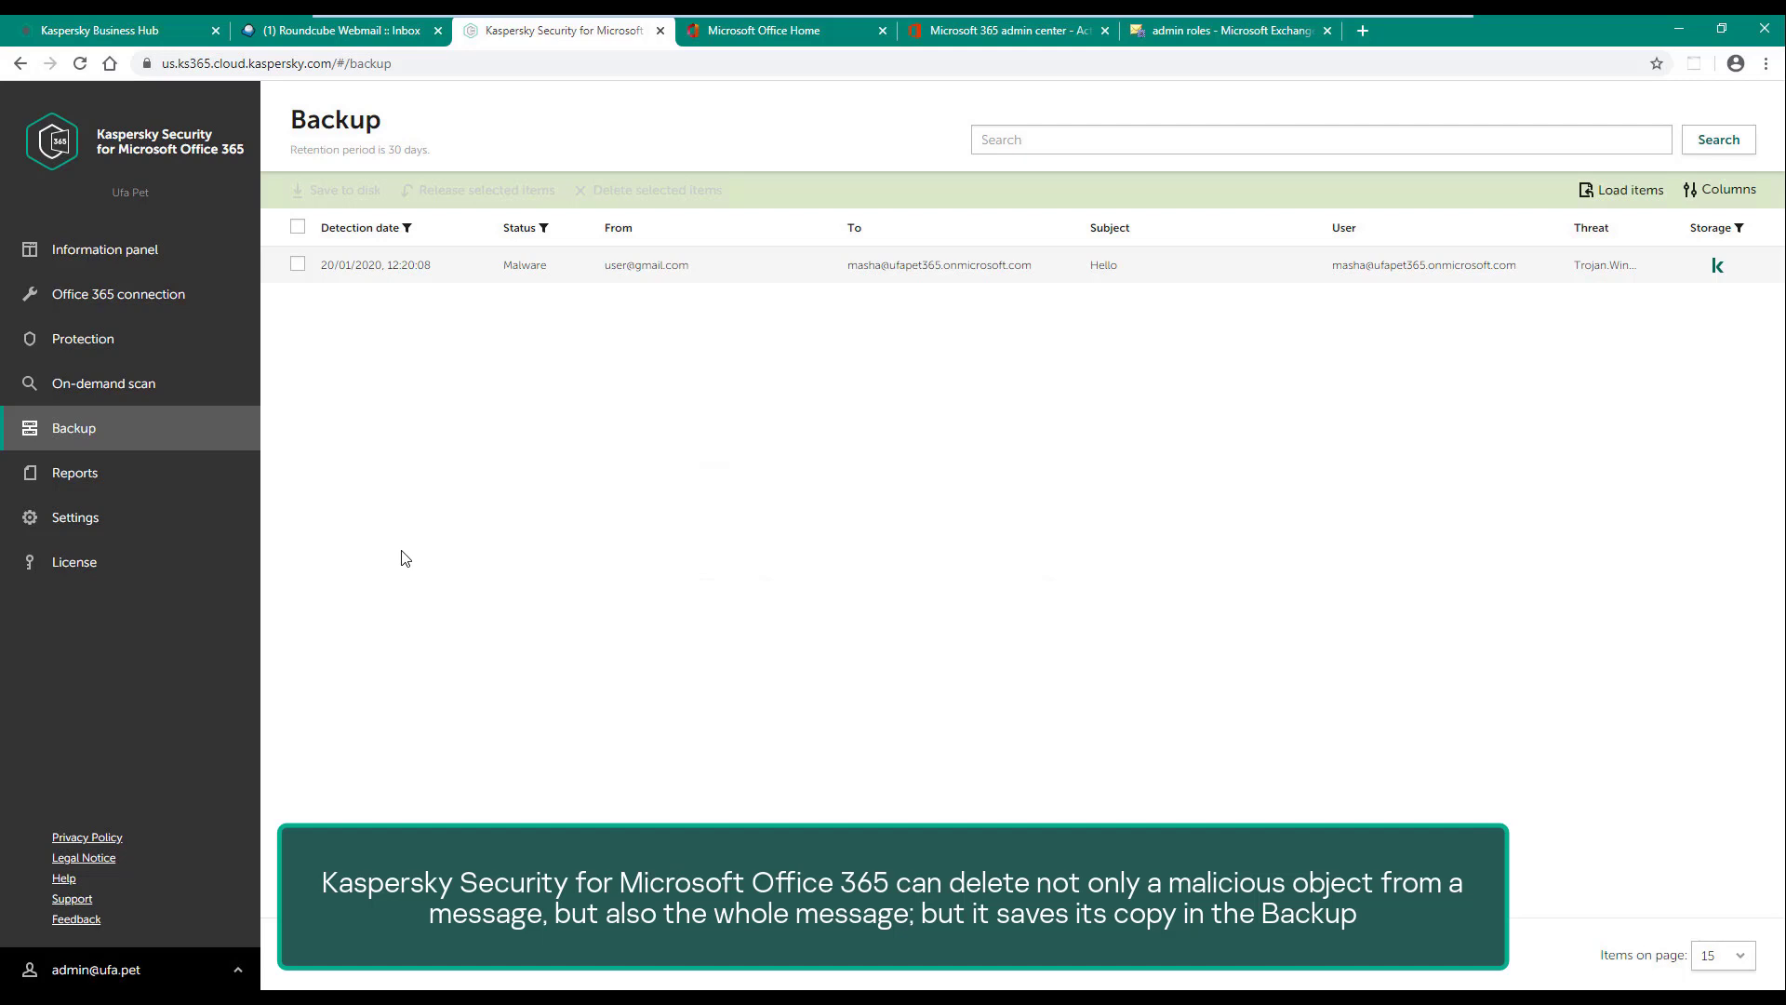
Switch to Roundcube and select the Kaspersky Security alert email in the Inbox.
key(ctrl+shift+Tab)
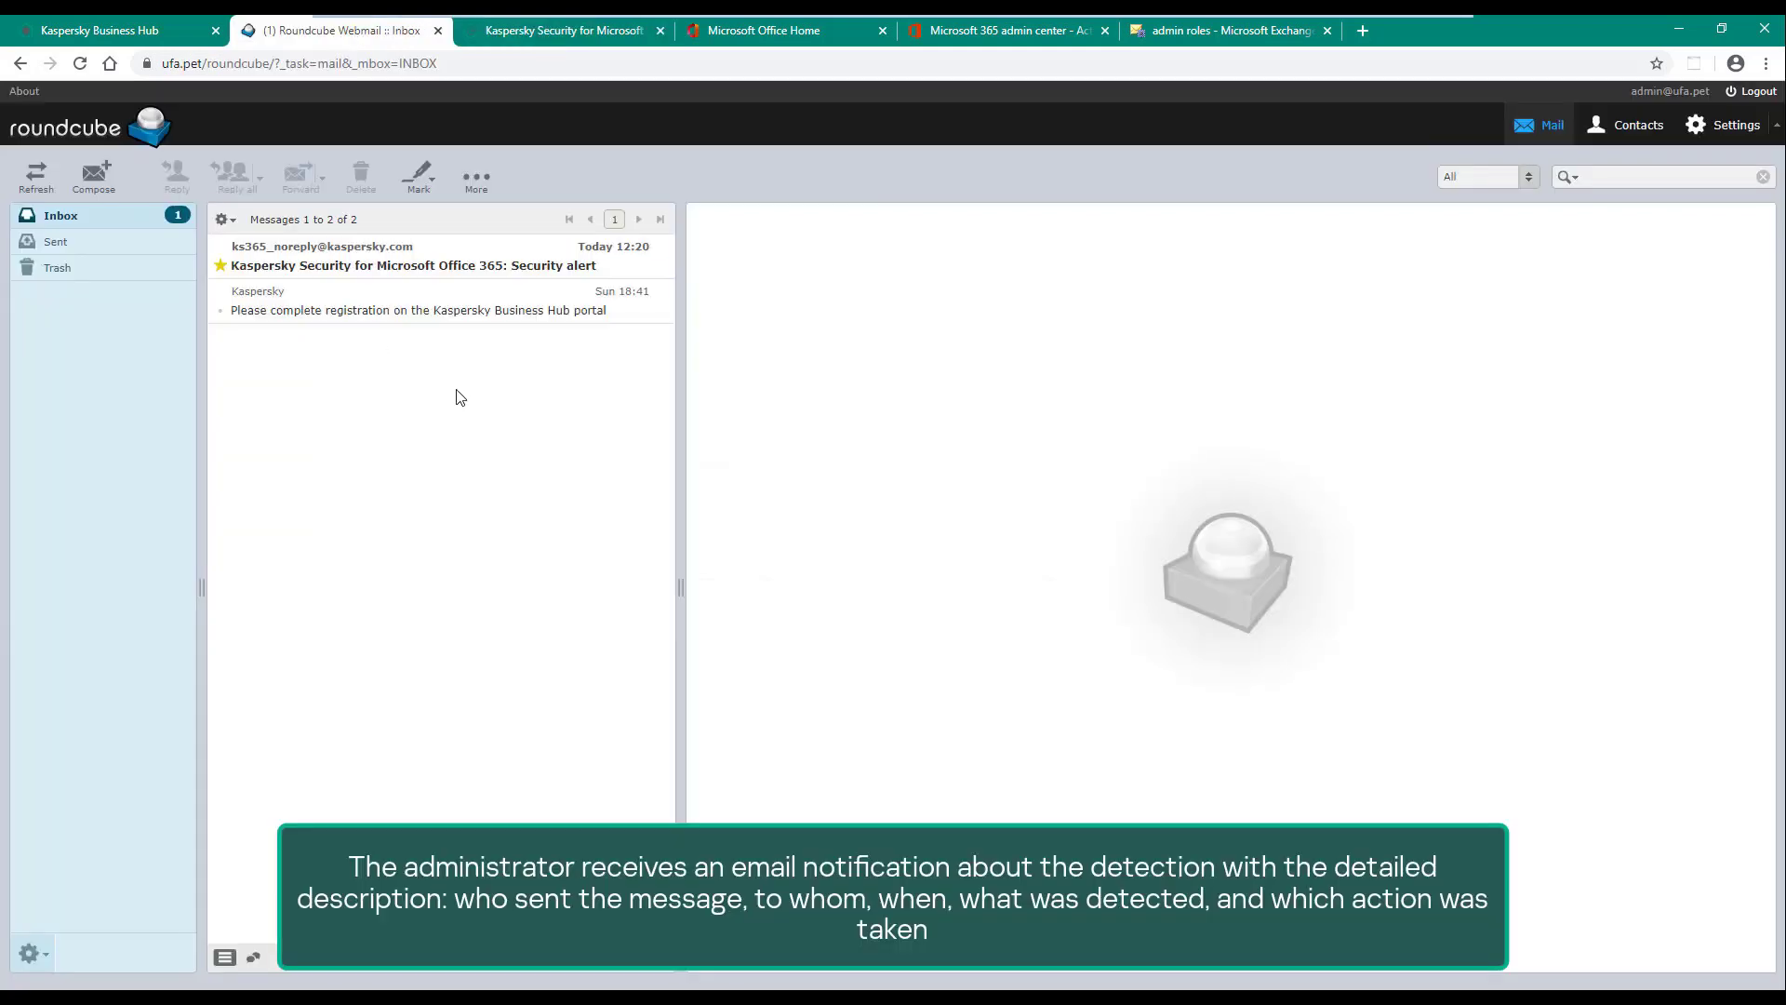
click(450, 265)
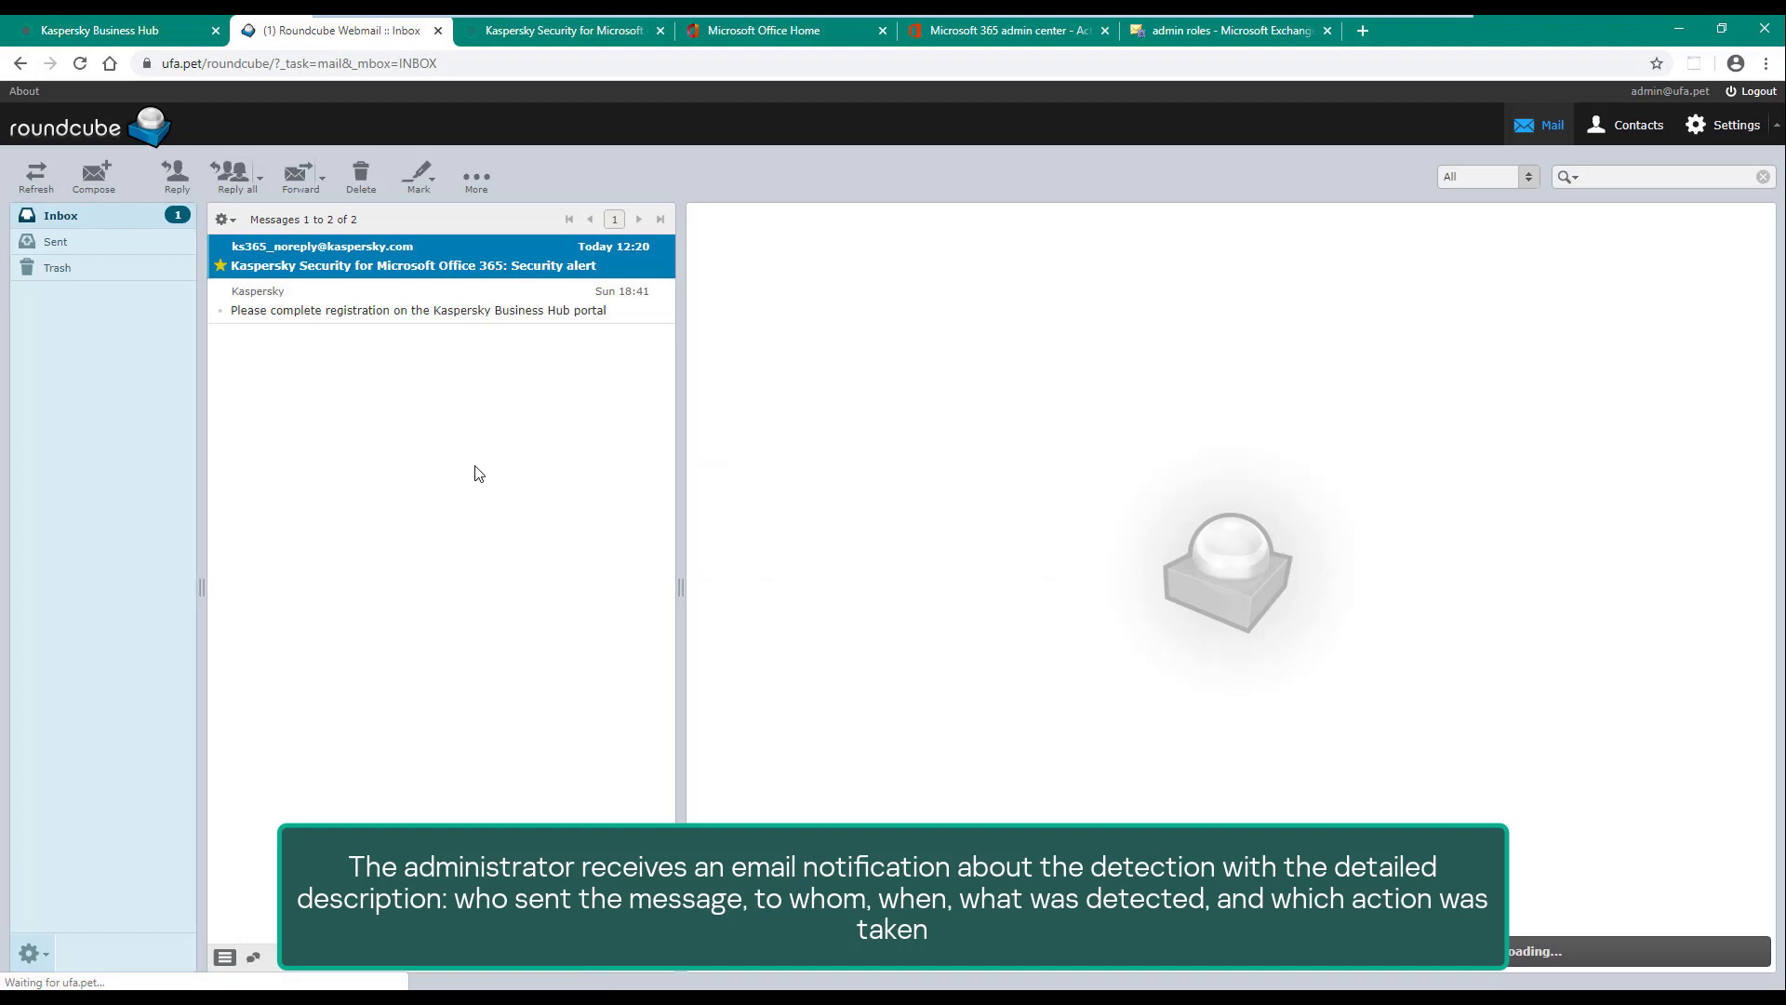